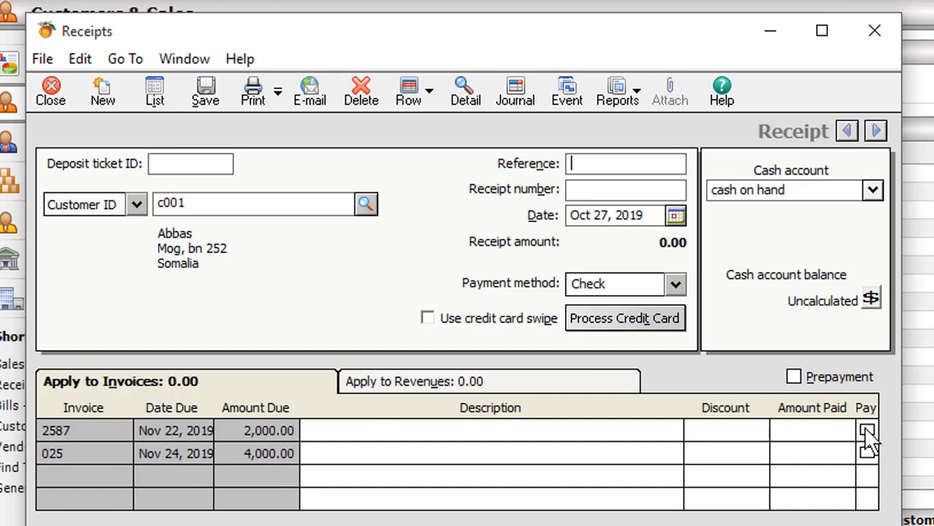
left_click(867, 432)
left_click(867, 454)
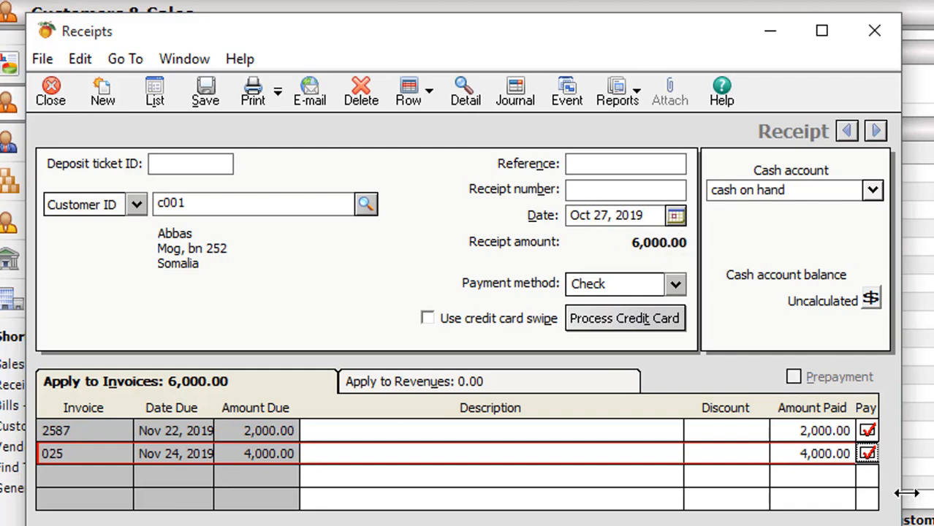
left_click(867, 430)
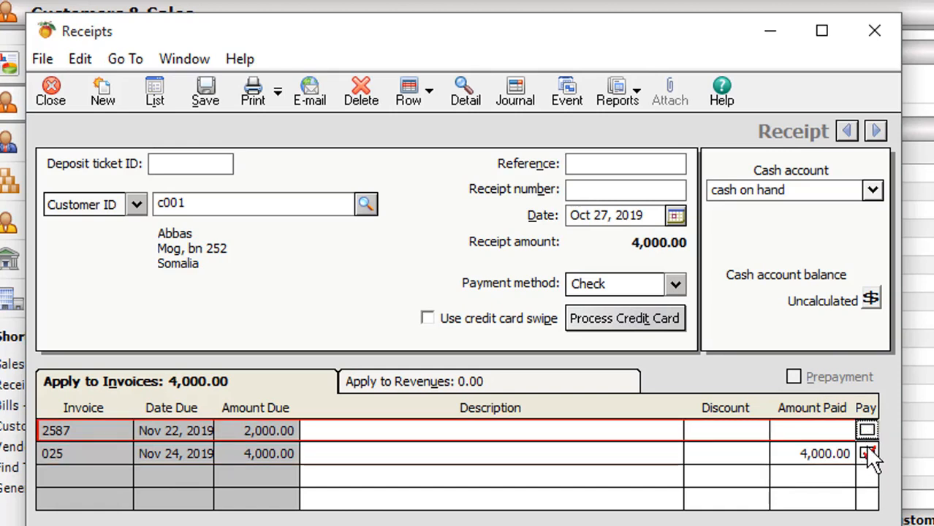
left_click(866, 453)
- Set the amount paid on invoice 2587 to 4,000, with cash on hand as the receipt's cash account
left_click(789, 430)
left_click(790, 430)
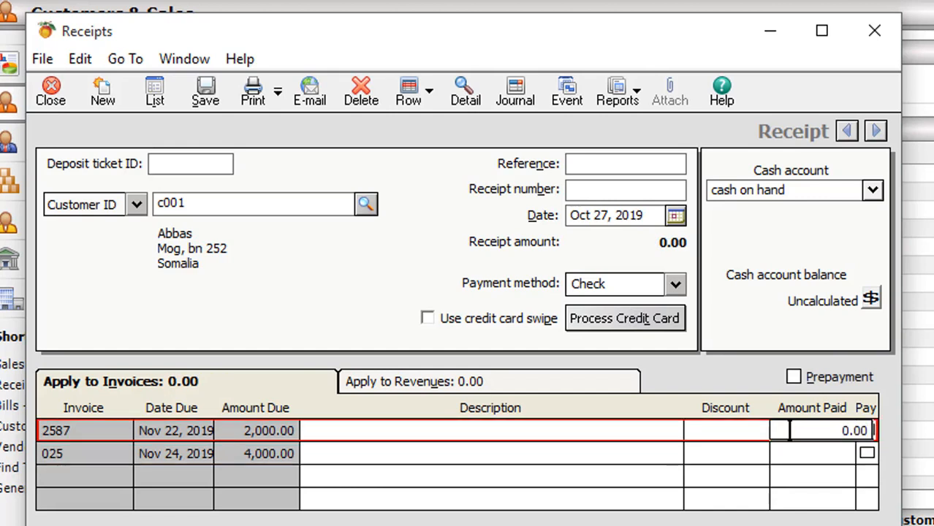
type("400")
left_click(786, 453)
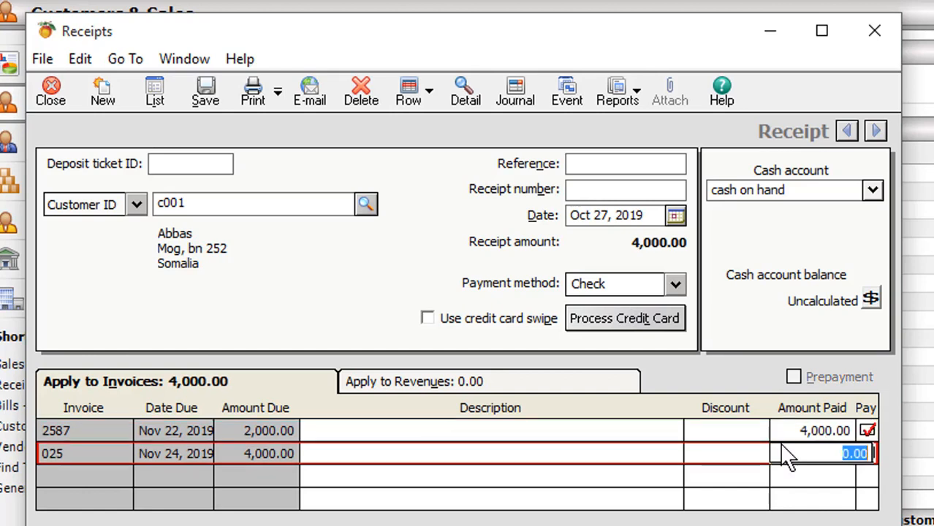
left_click(871, 191)
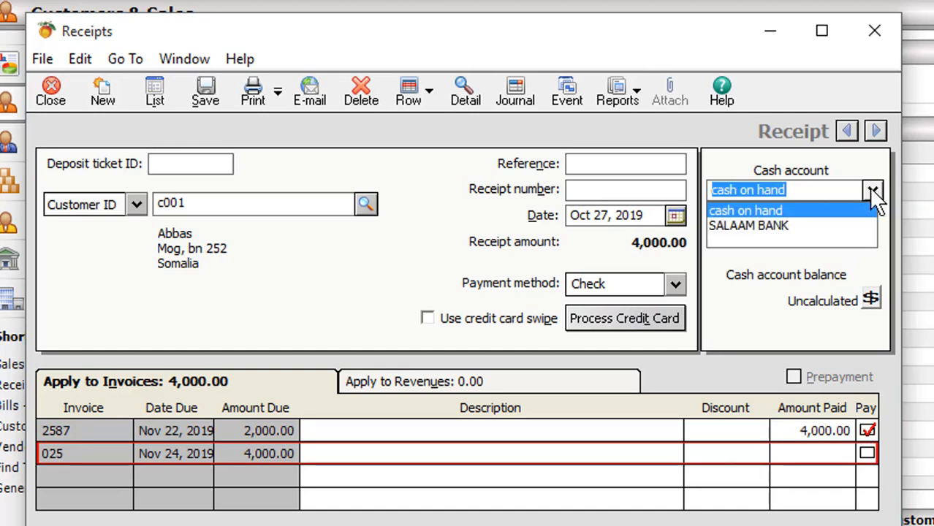
left_click(872, 192)
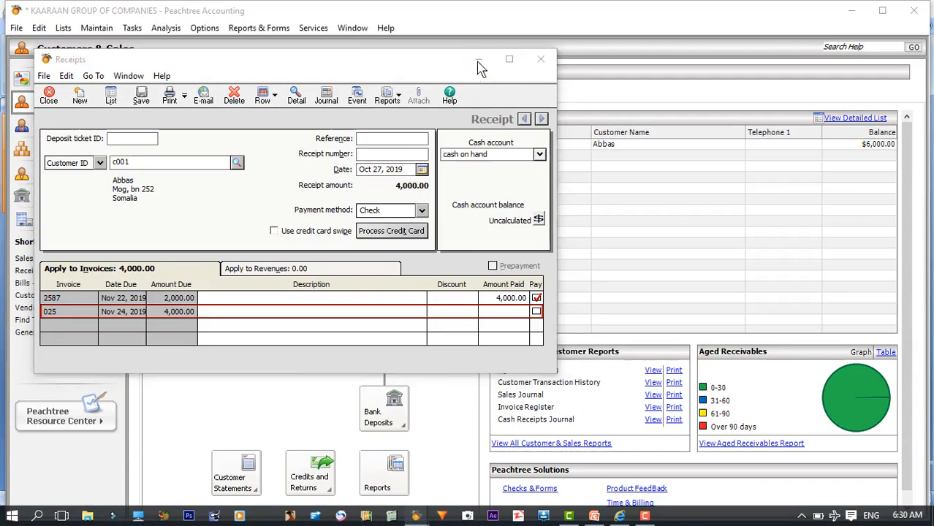
- Set the unsaved receipt aside and check the running balances in the chart of accounts list
left_click(479, 65)
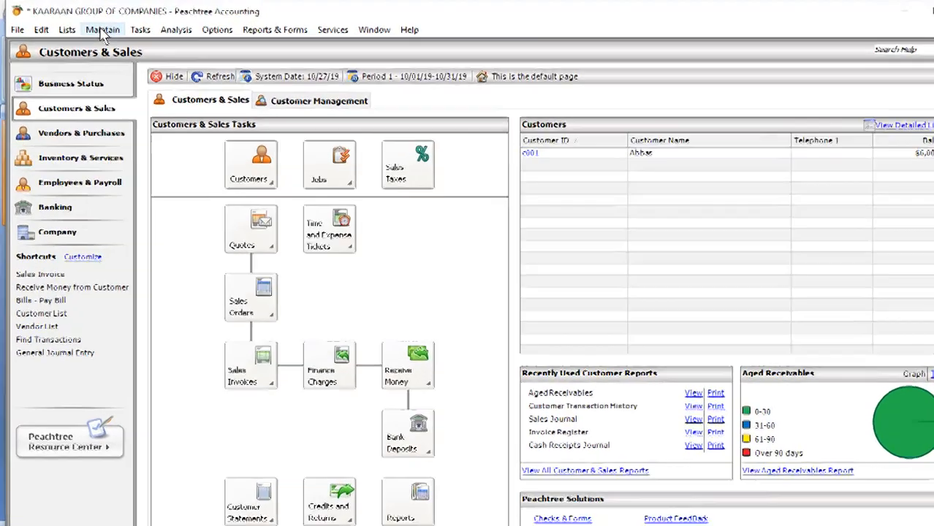
left_click(96, 30)
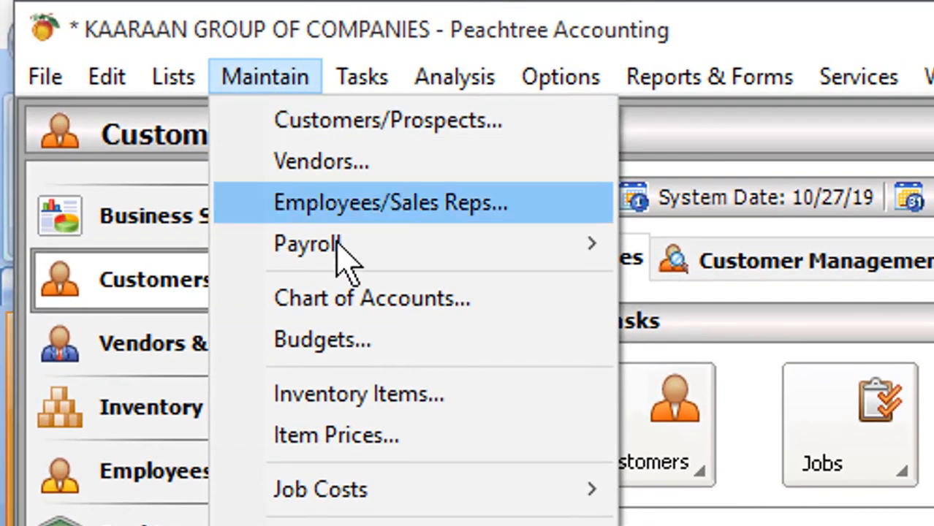
left_click(344, 300)
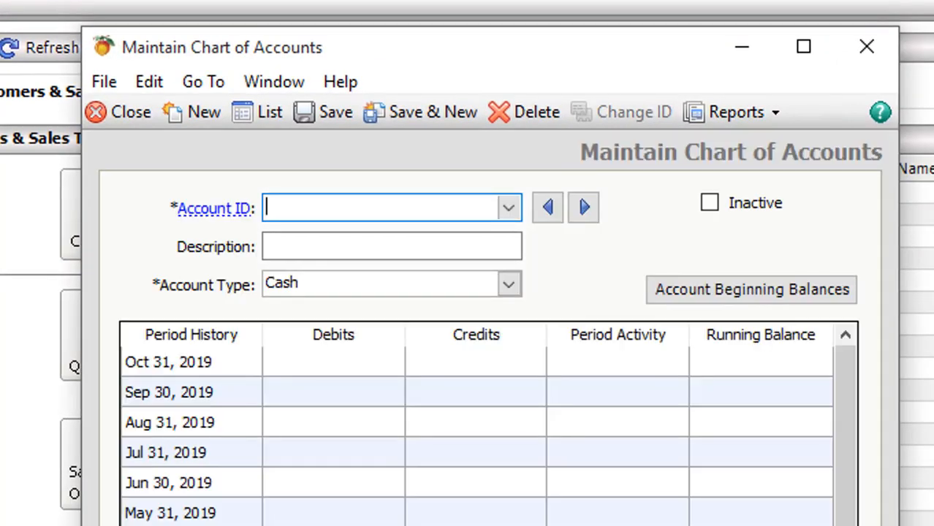
left_click(264, 115)
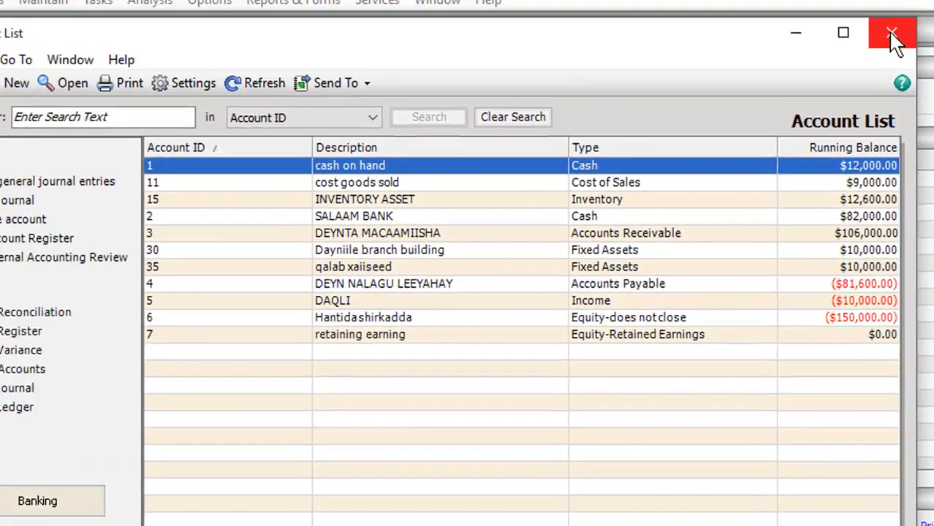
left_click(897, 32)
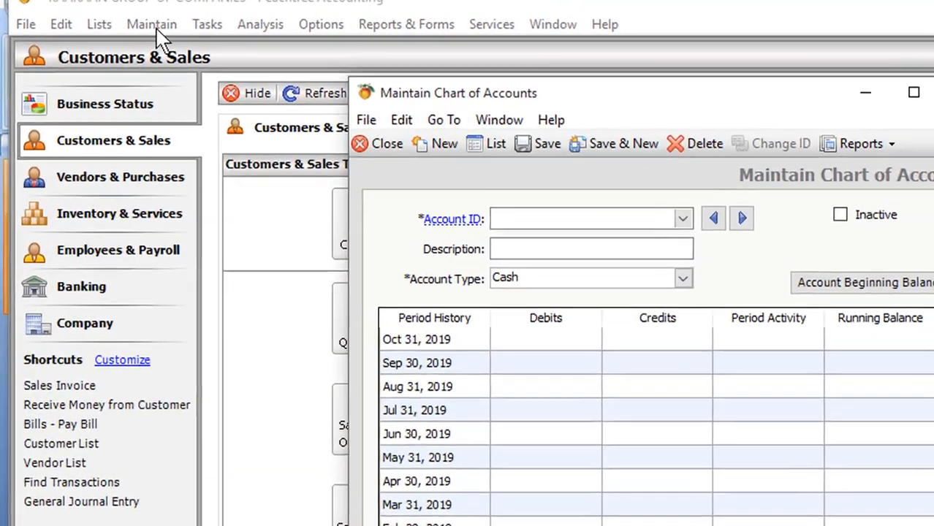
- Check the customer's outstanding balance in the customer list, and close the customer windows
left_click(133, 21)
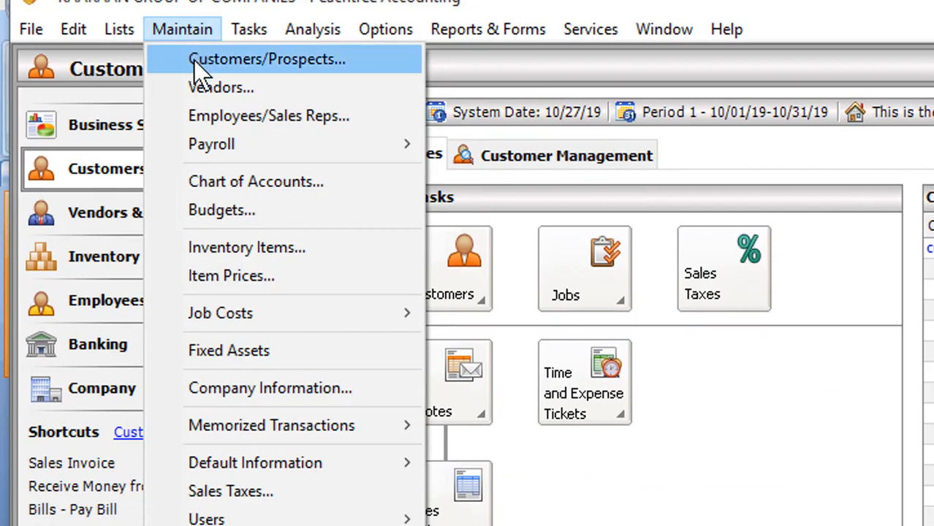
left_click(193, 60)
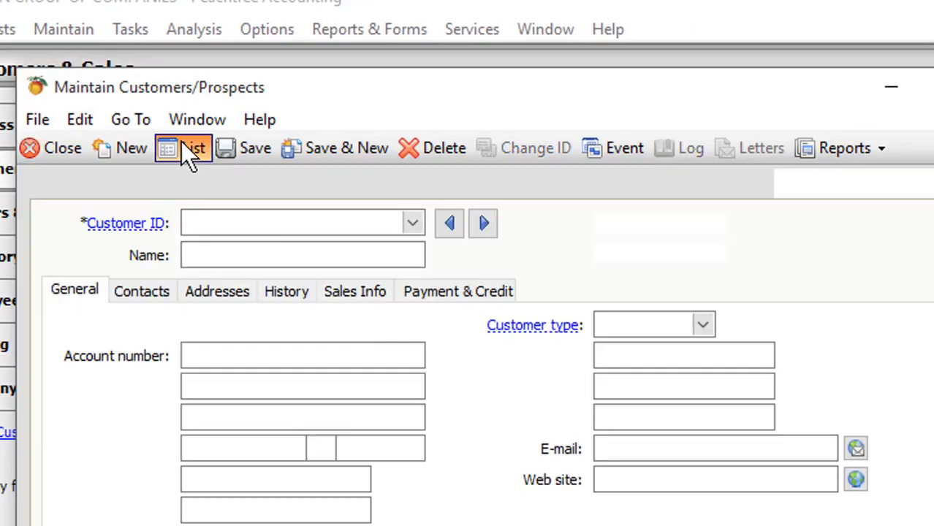
left_click(187, 154)
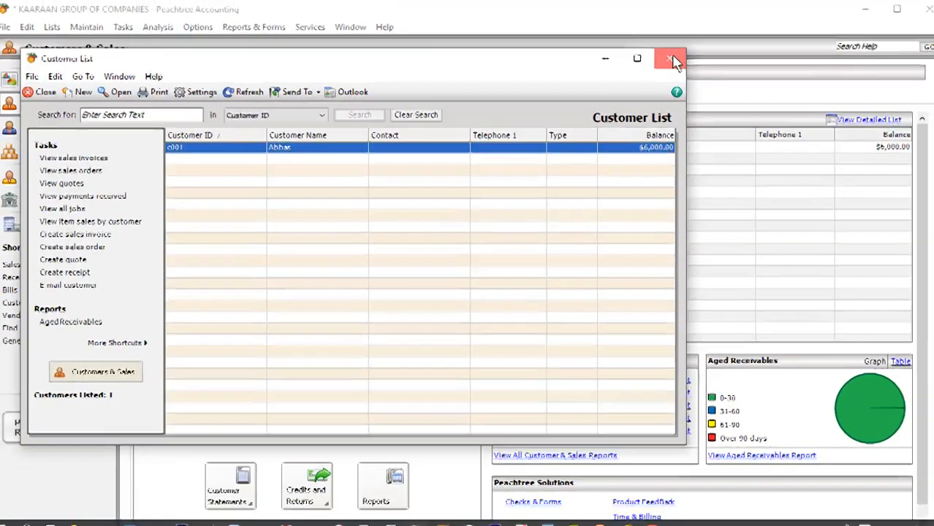
left_click(883, 57)
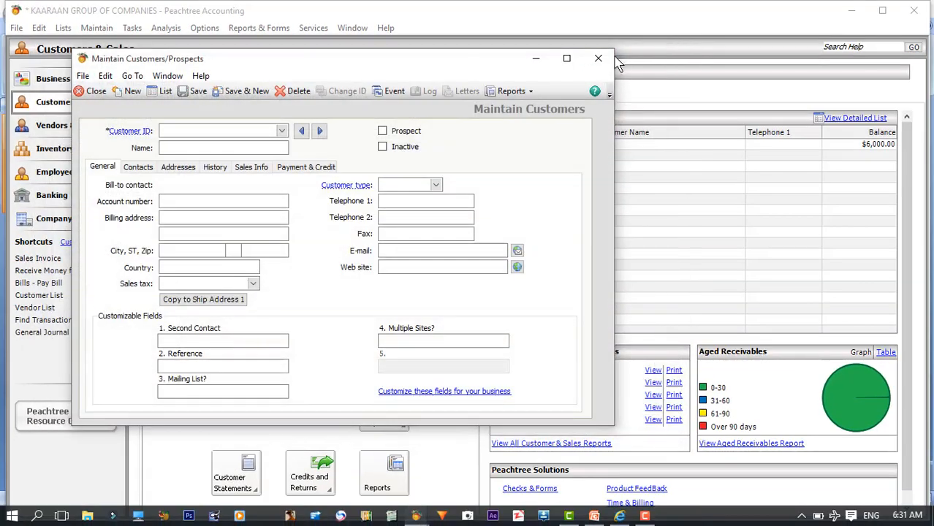
left_click(598, 58)
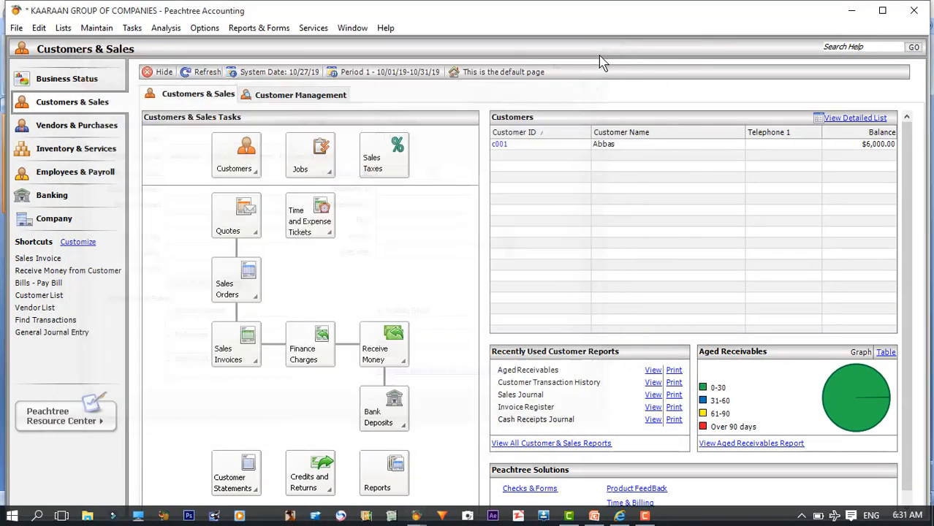
- Return to the pending receipt, enter reference 02241 and receipt number 1, save it and close the Receipts window
left_click(417, 516)
left_click(869, 512)
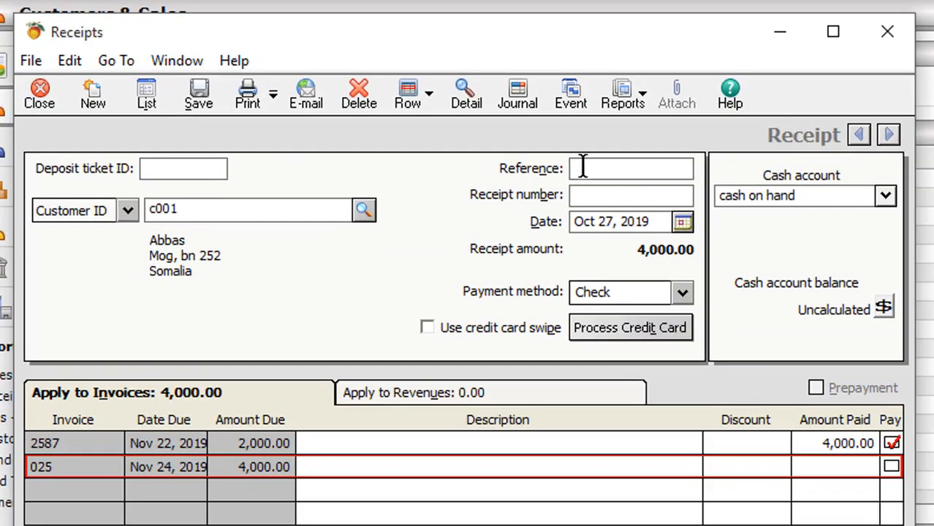
left_click(583, 167)
type("02")
type("241")
left_click(599, 197)
type("1")
left_click(202, 92)
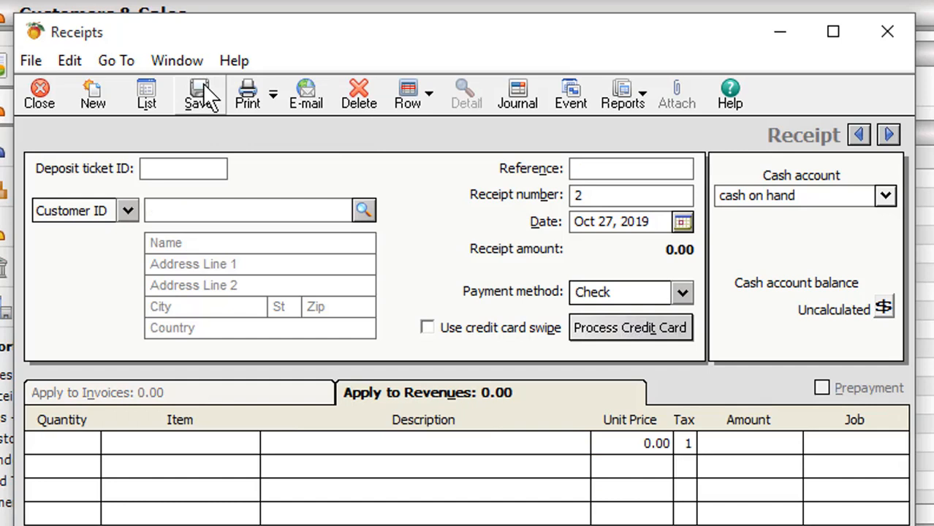
left_click(887, 31)
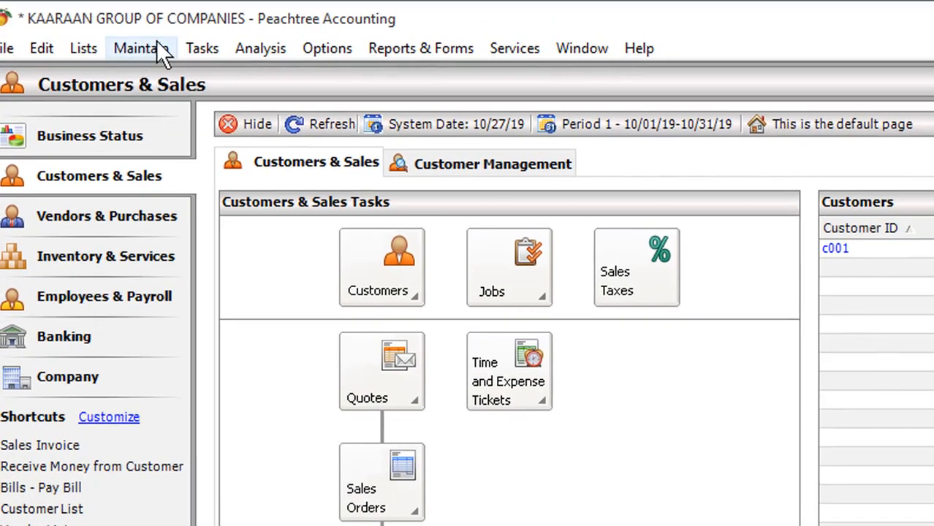
- Review the cash on hand and accounts receivable running balances in the account list after the saved receipt
left_click(157, 42)
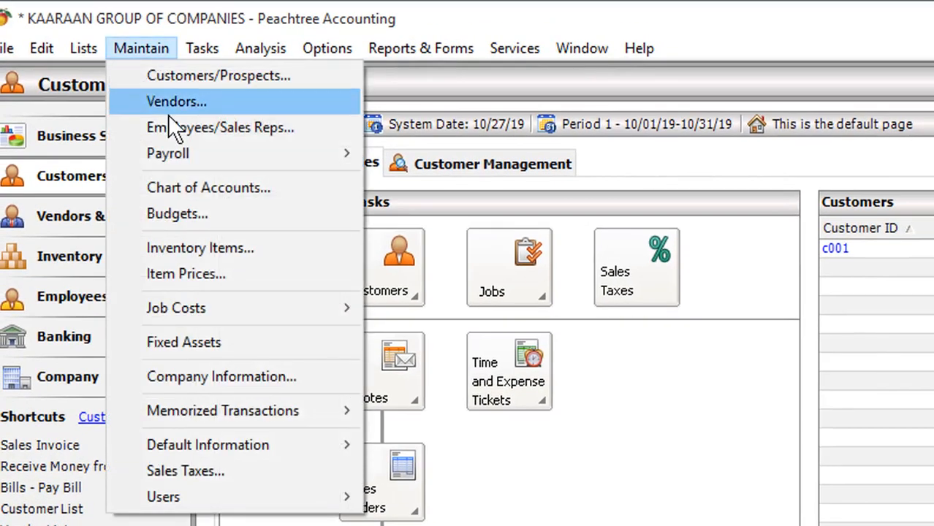
left_click(179, 187)
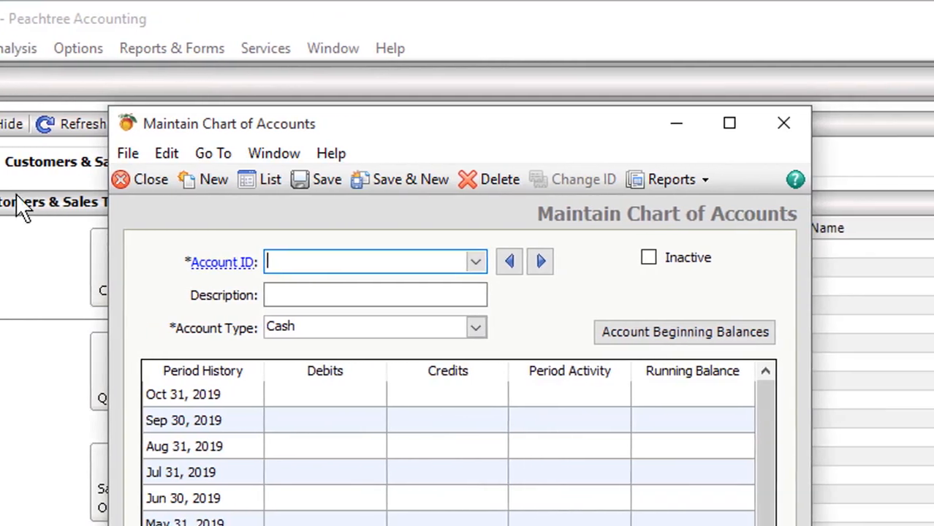
left_click(263, 175)
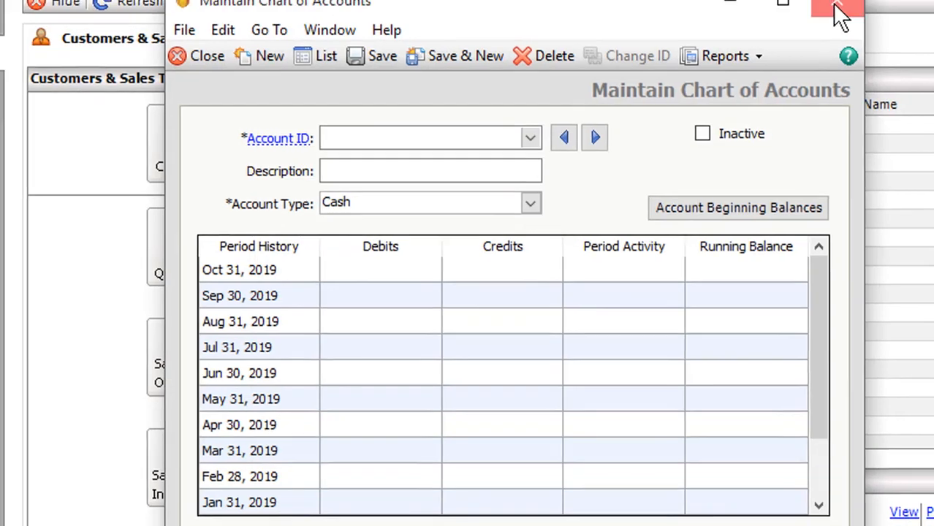
left_click(839, 16)
- Open the customer list to check the customer's remaining balance
left_click(165, 48)
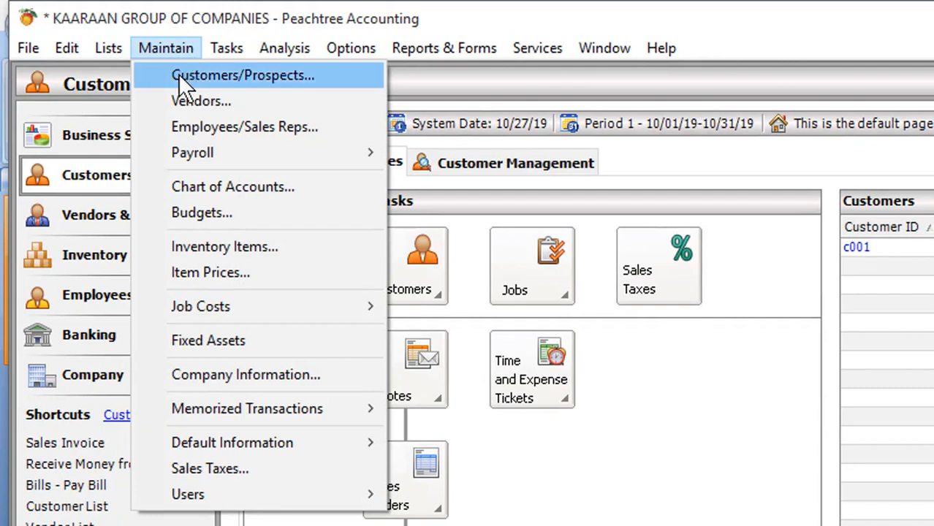
left_click(179, 75)
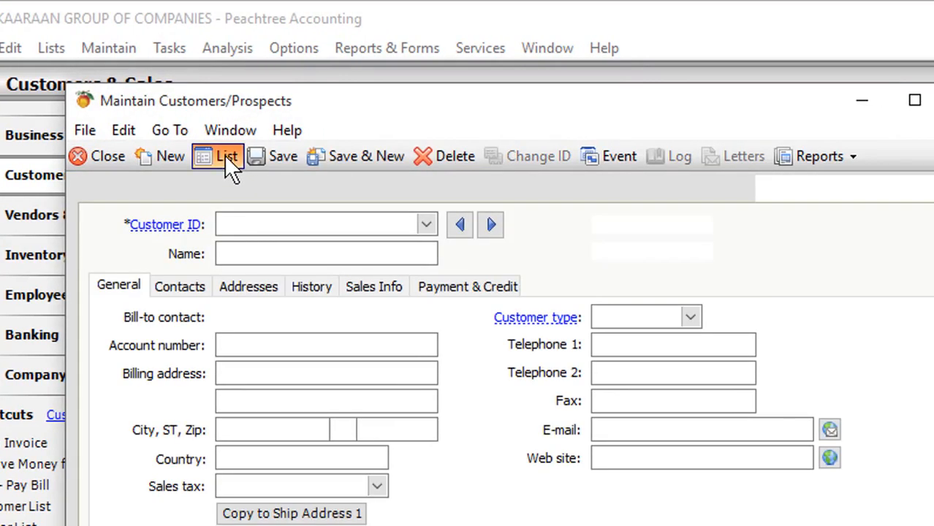
left_click(225, 155)
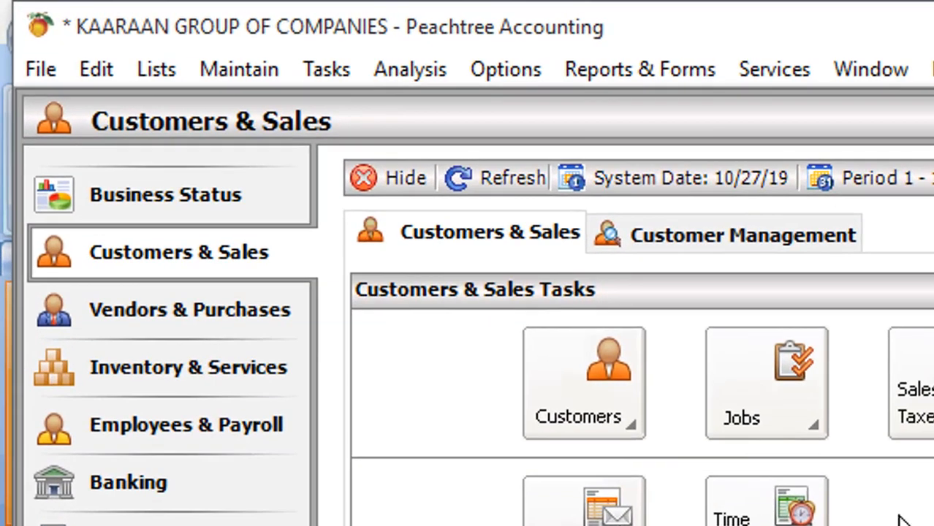
- Start a vendor payment from the cash on hand account and select vendor v001, Suddan sp parts
left_click(326, 69)
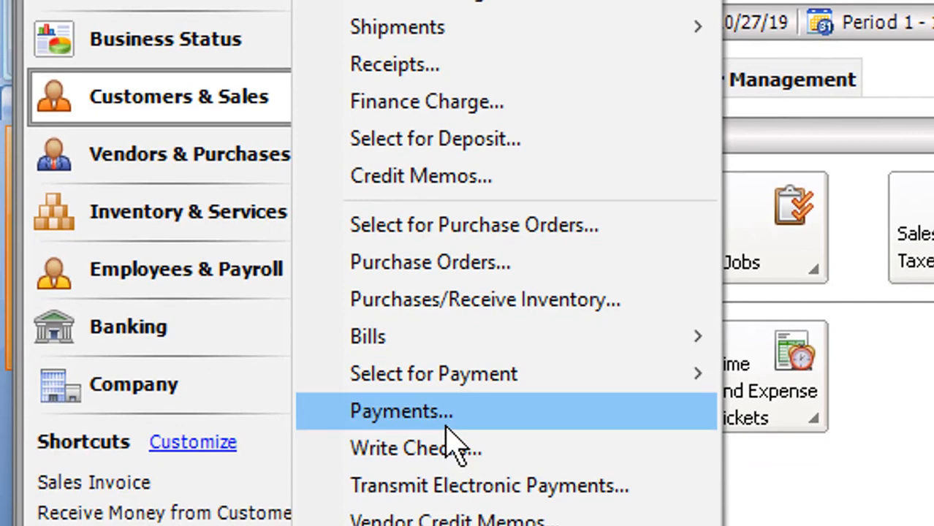
left_click(453, 445)
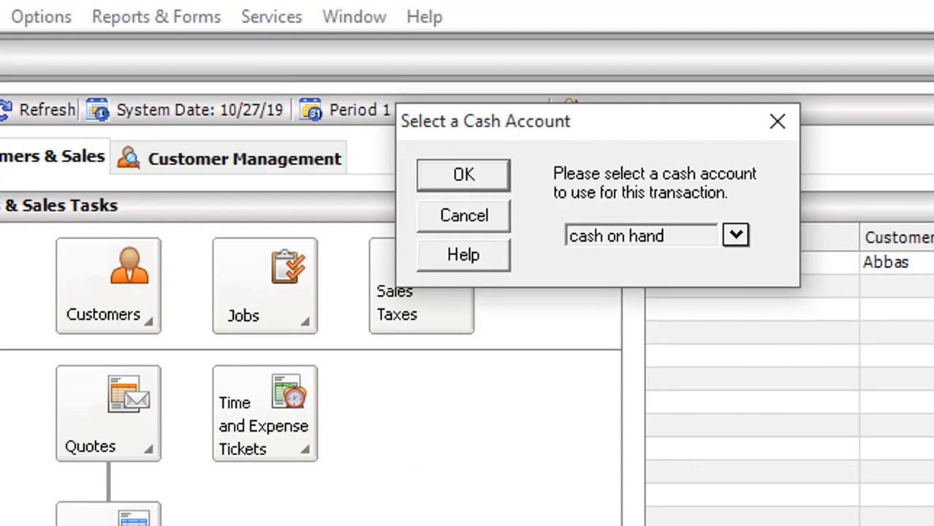
left_click(736, 234)
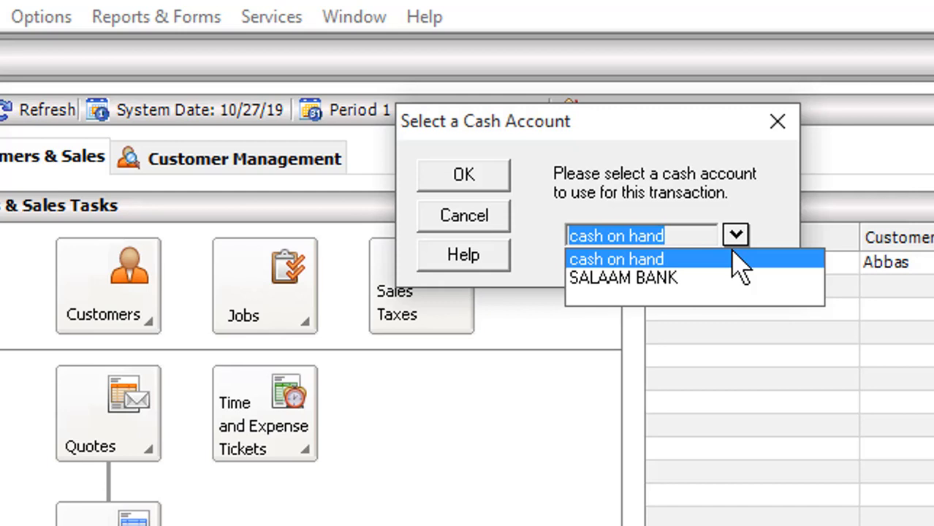
left_click(731, 256)
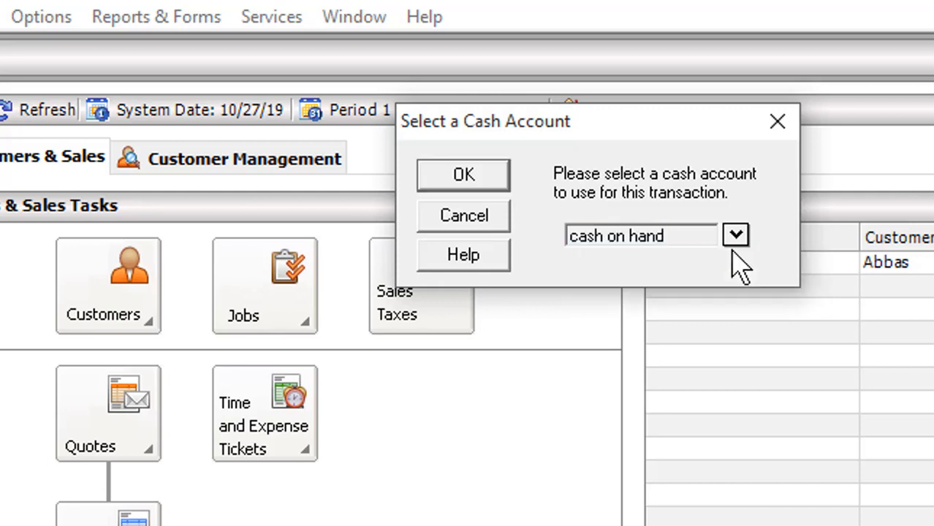
left_click(480, 176)
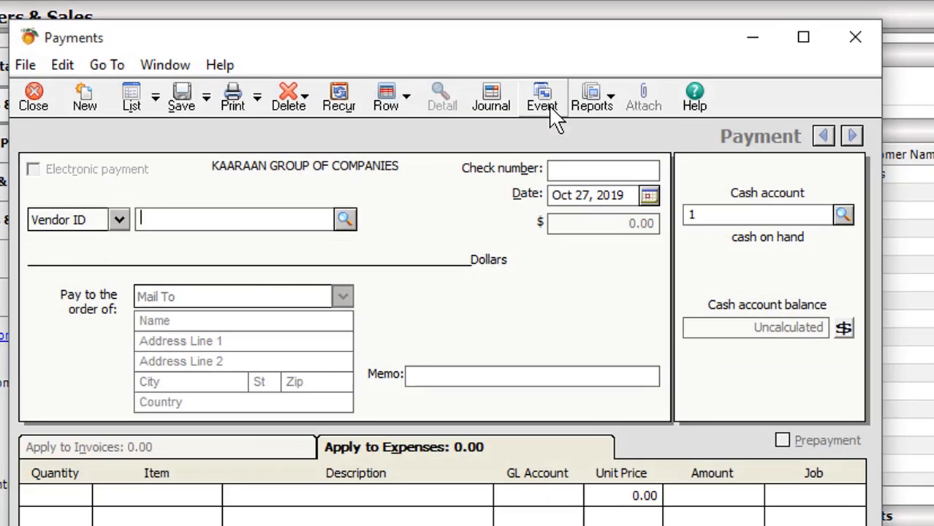
left_click(345, 219)
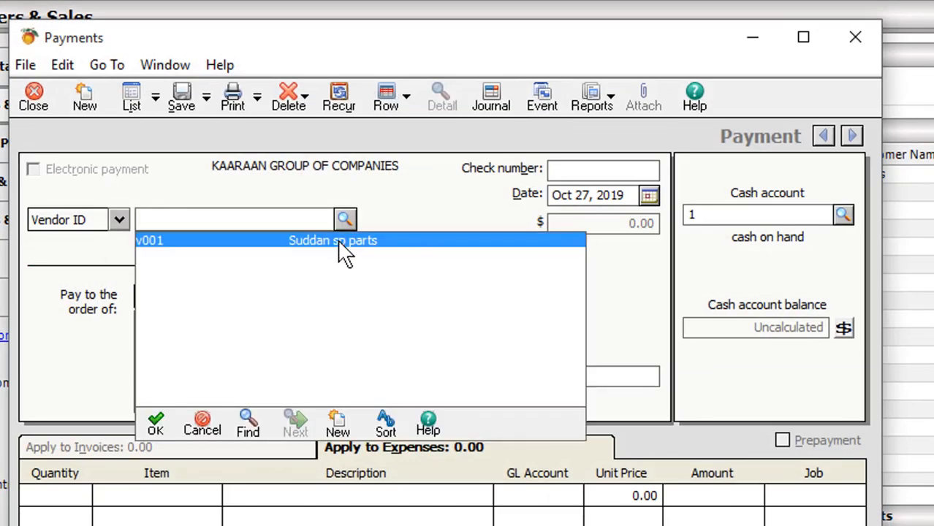
double_click(416, 241)
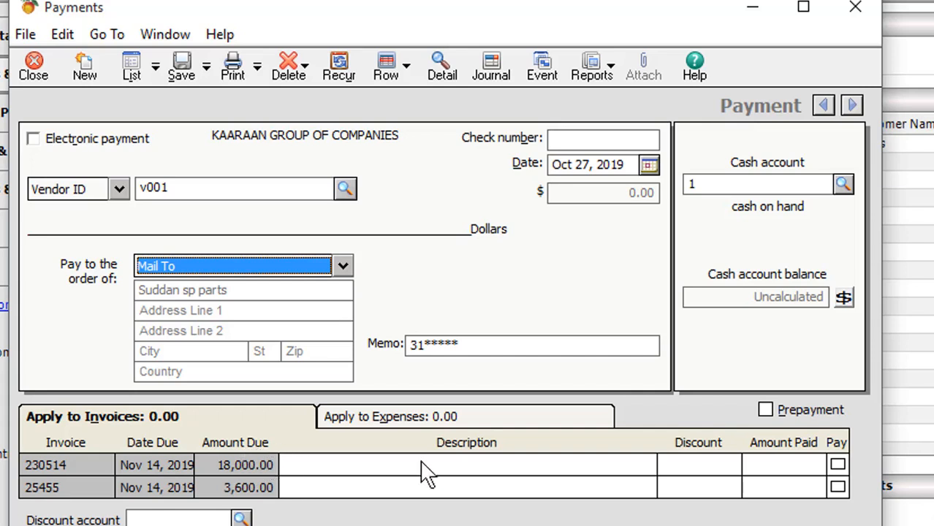
left_click(837, 465)
left_click(838, 487)
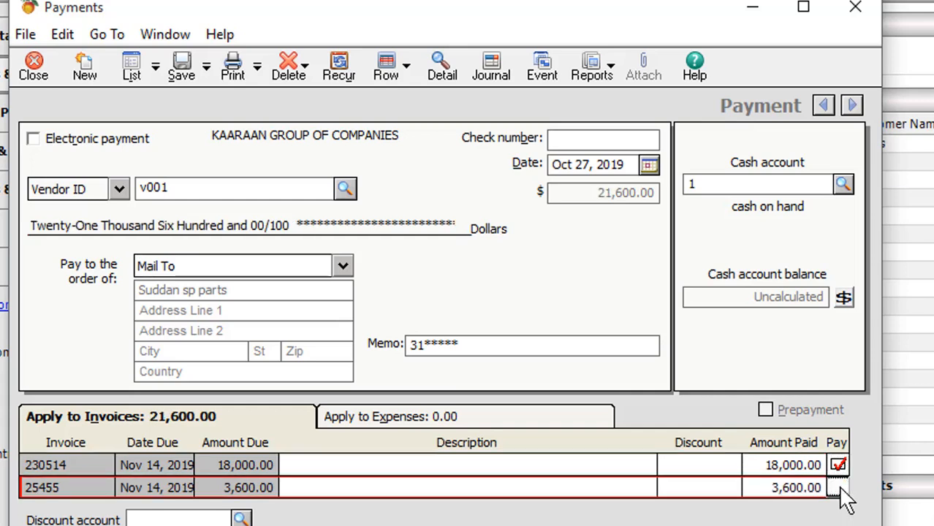
left_click(838, 488)
left_click(839, 465)
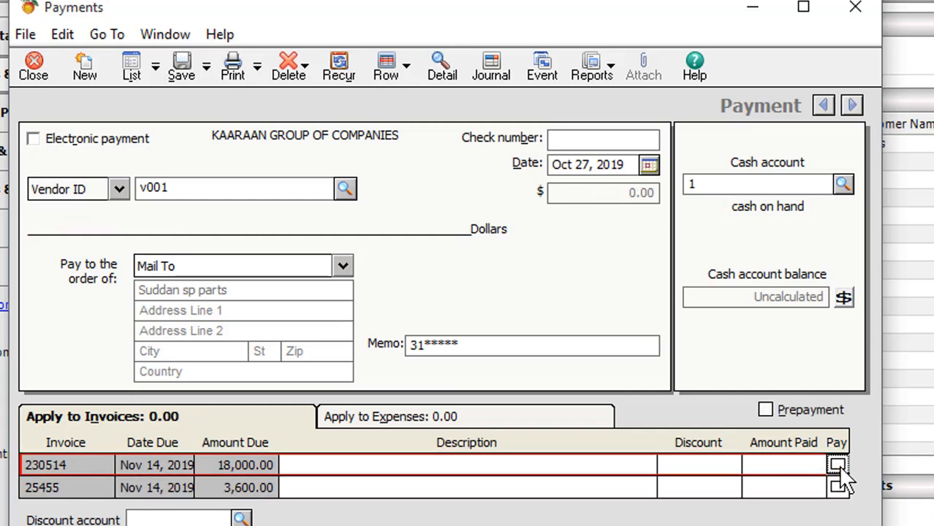
- Set the amount paid on invoice 230514 to 10,000, leaving its description blank and using cash account 1
left_click(775, 465)
key("Delete")
type("10000")
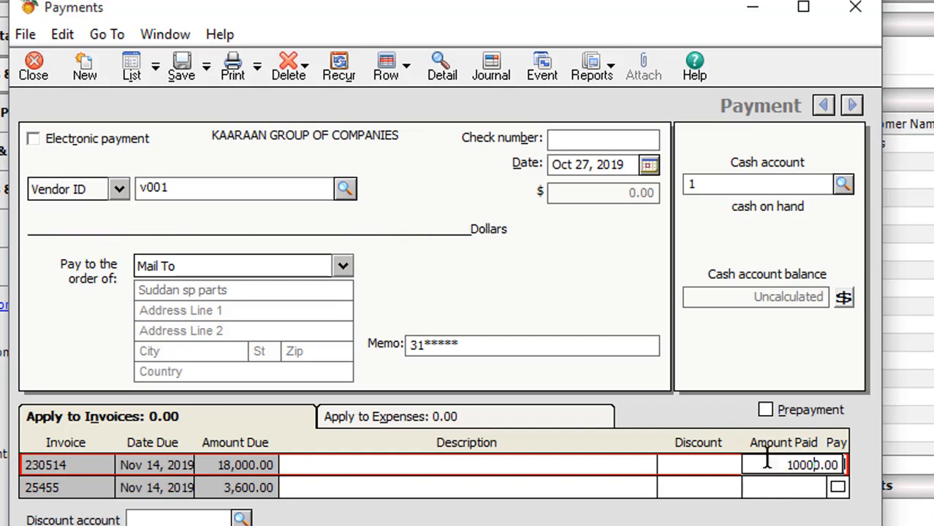
left_click(317, 465)
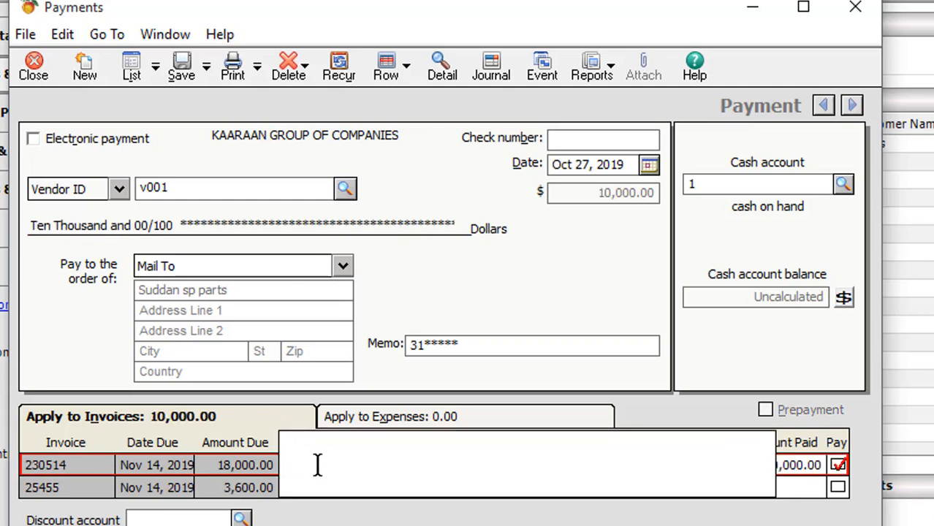
type("w")
key("BackSpace")
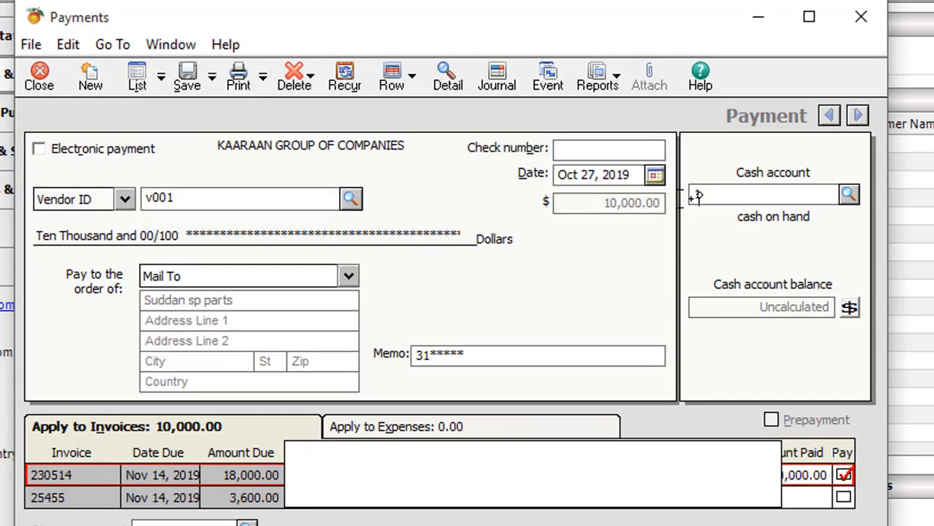
left_click(697, 196)
type("1")
- Set the unsaved payment aside and review the cash on hand and accounts payable running balances in the account list
left_click(656, 174)
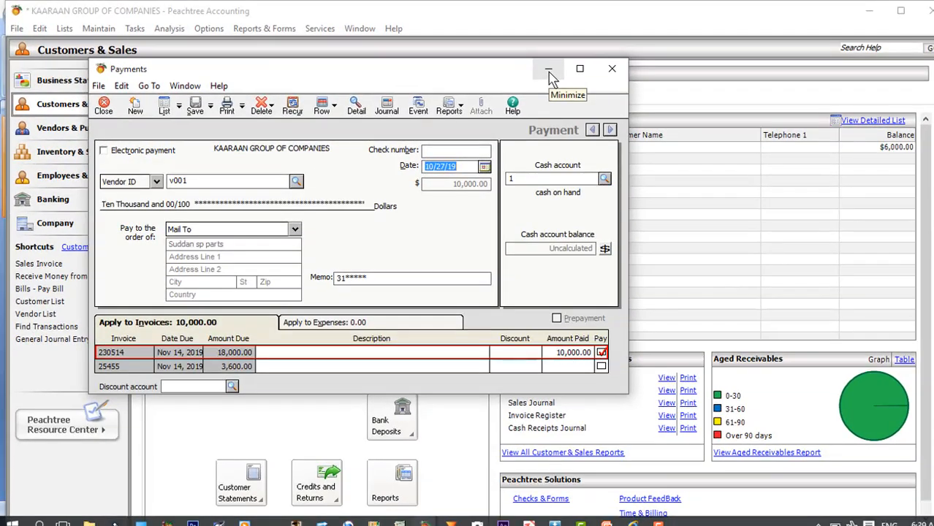
left_click(548, 71)
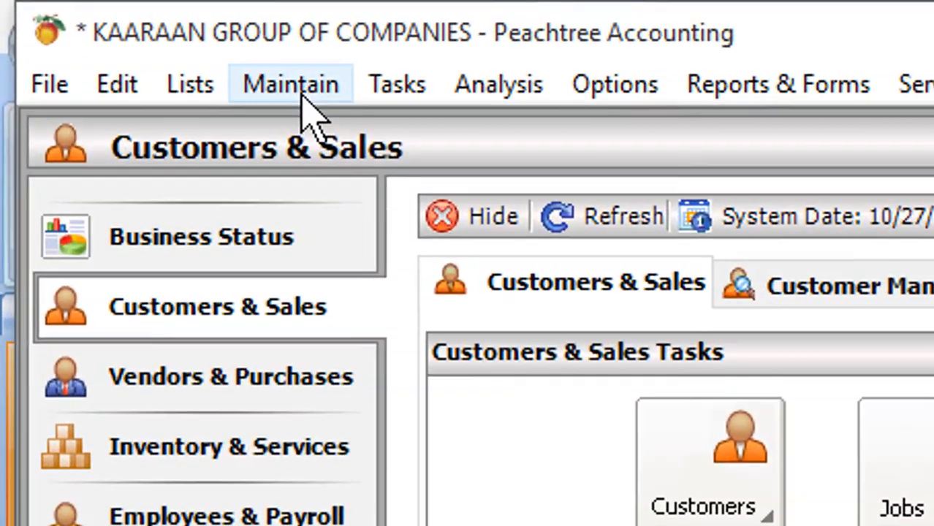
left_click(238, 69)
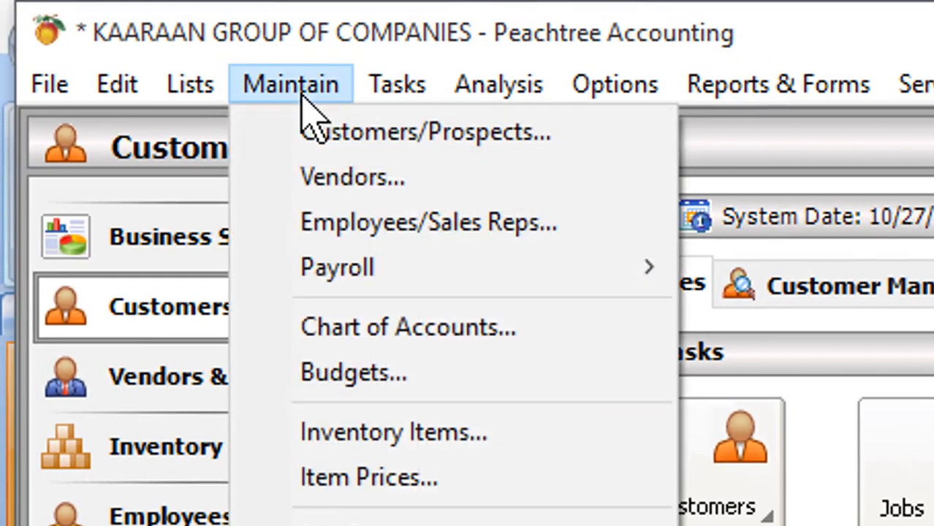
left_click(295, 322)
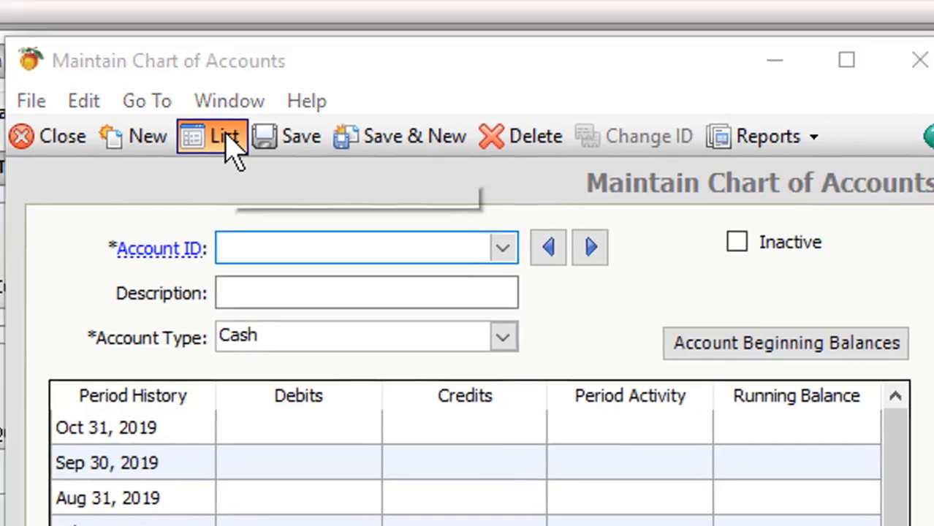
left_click(241, 138)
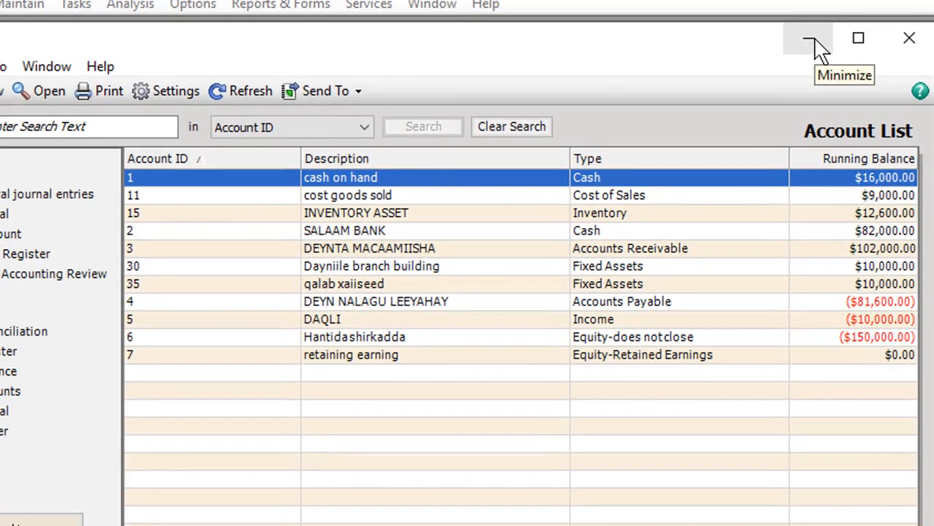
left_click(815, 46)
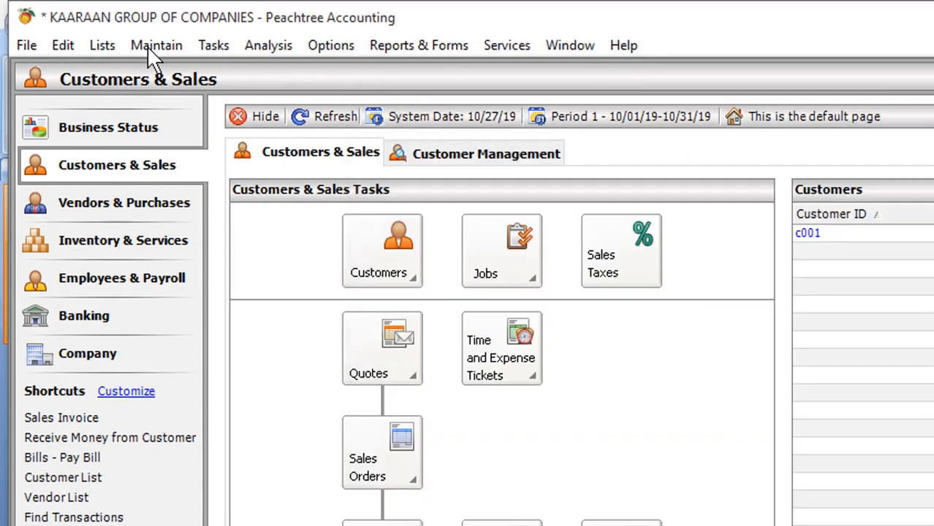
- Open the vendor list to check the balance owed to vendor v001 before saving the payment
left_click(155, 45)
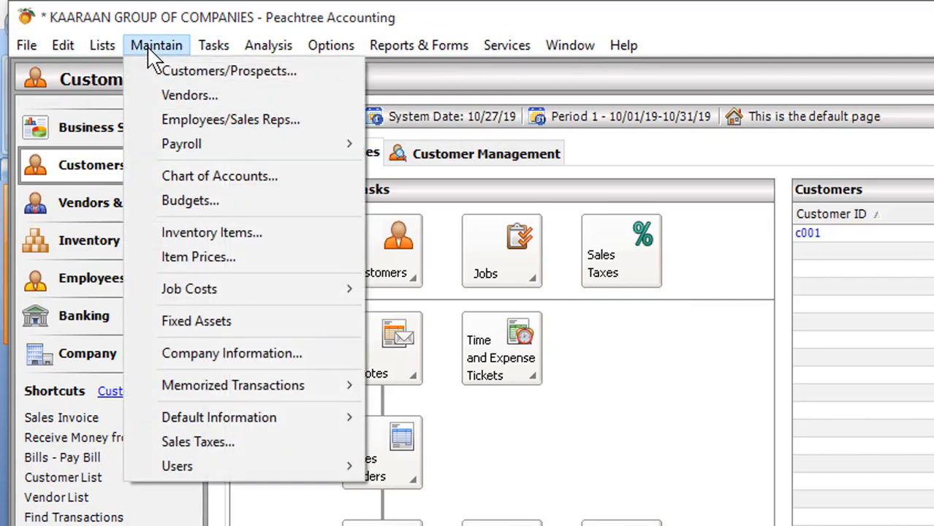
left_click(144, 95)
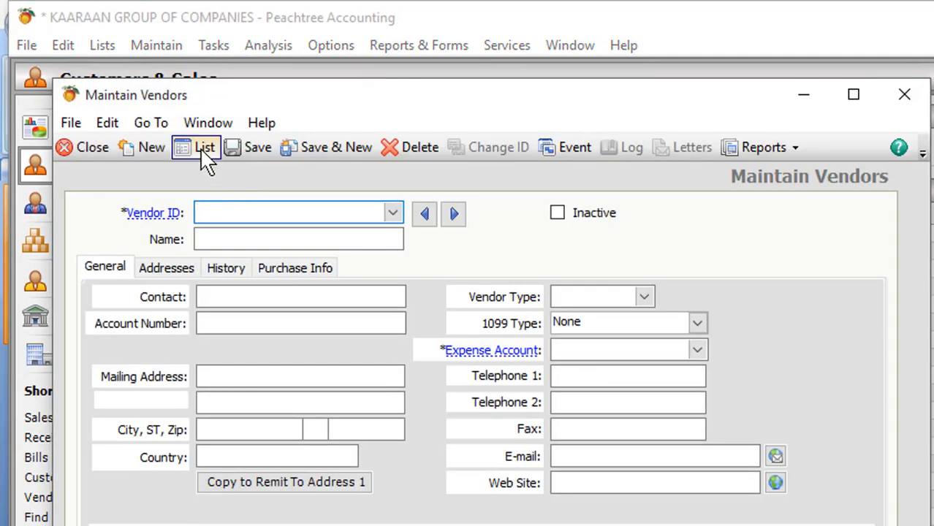
left_click(200, 148)
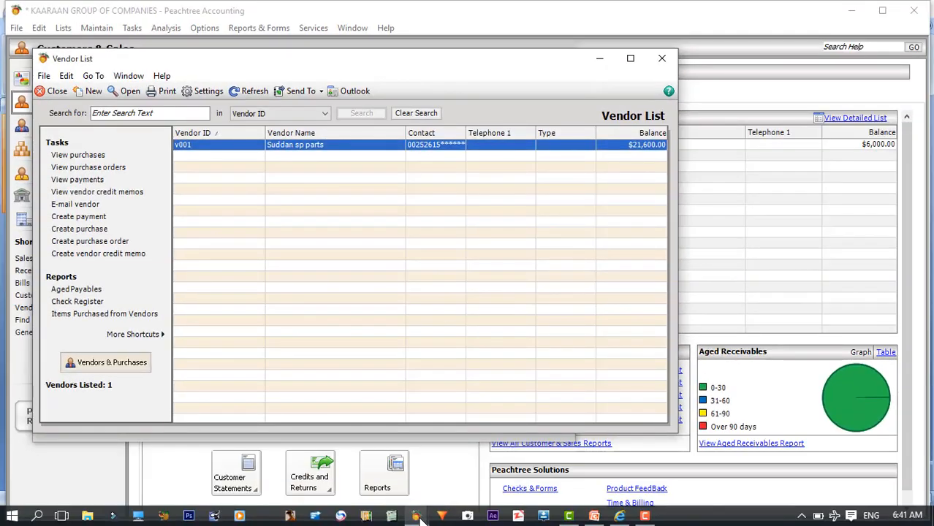
- Return to the pending vendor payment, save it, and check the balance of v001 in the vendor list
mouse_move(417, 516)
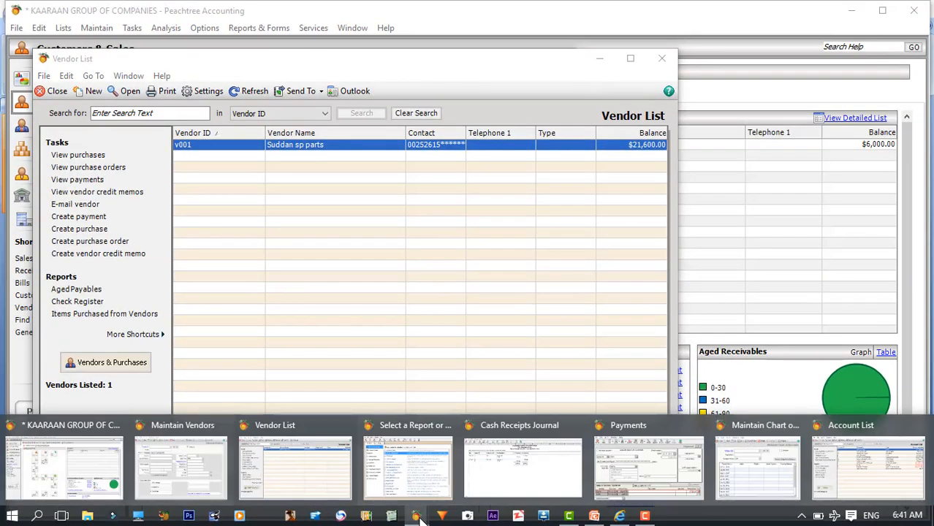
left_click(602, 468)
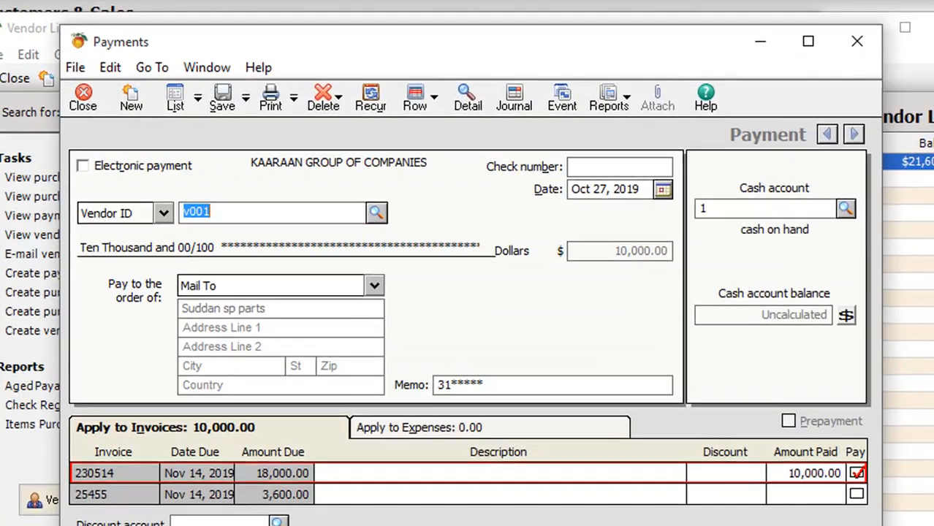
left_click(223, 101)
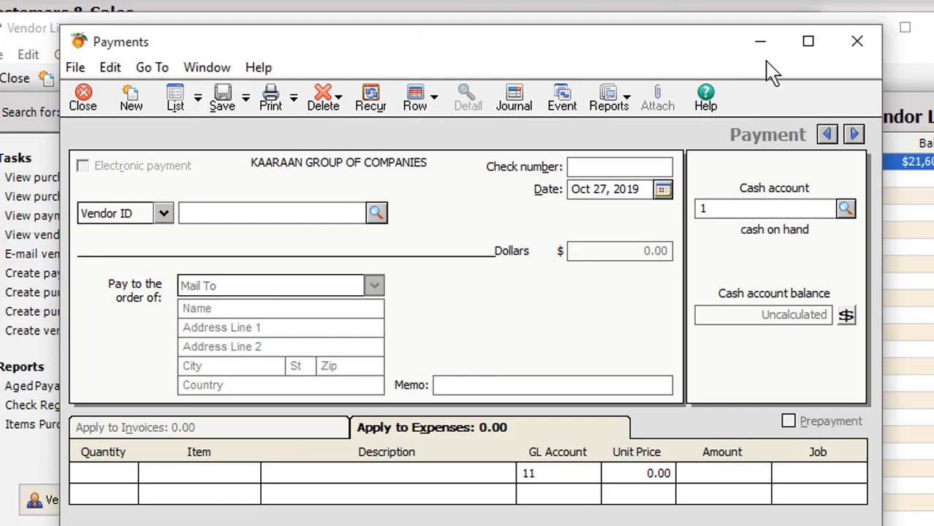
left_click(852, 42)
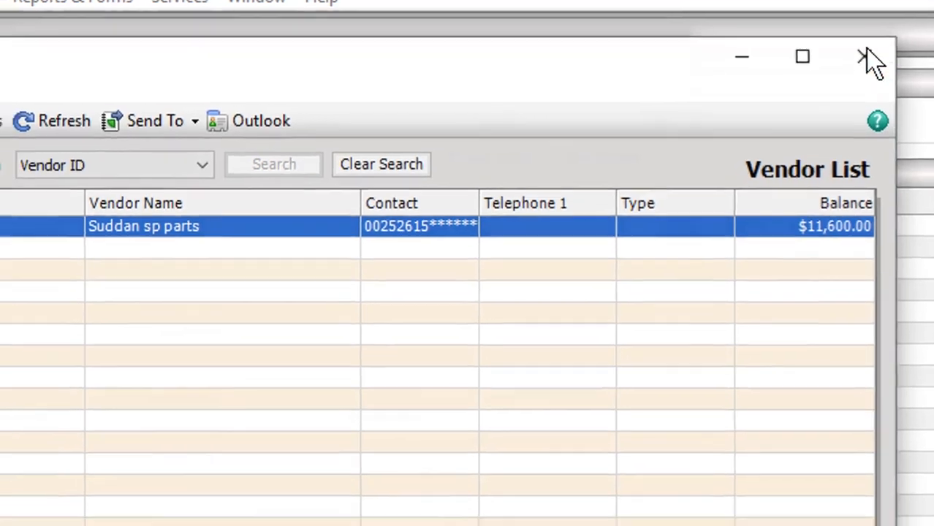
left_click(863, 58)
left_click(730, 42)
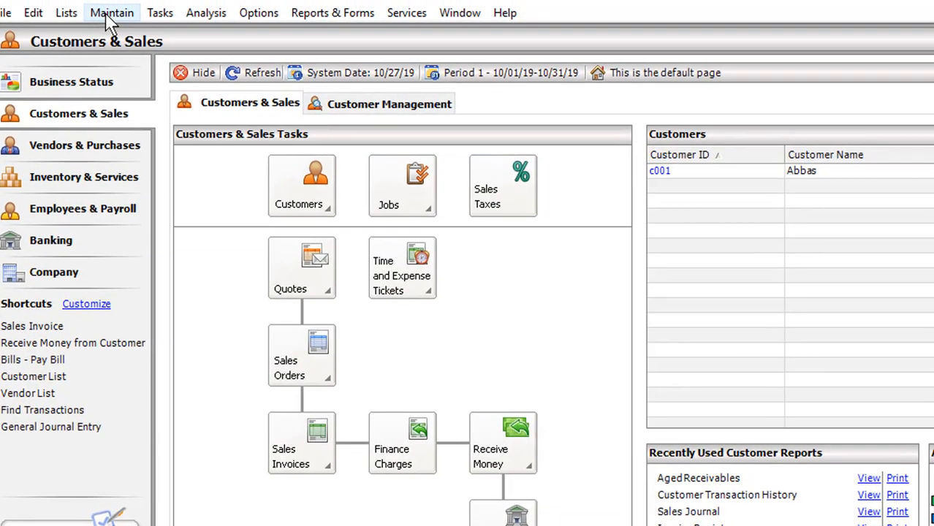
- Review the cash on hand and accounts payable running balances in the account list after the saved payment
left_click(114, 4)
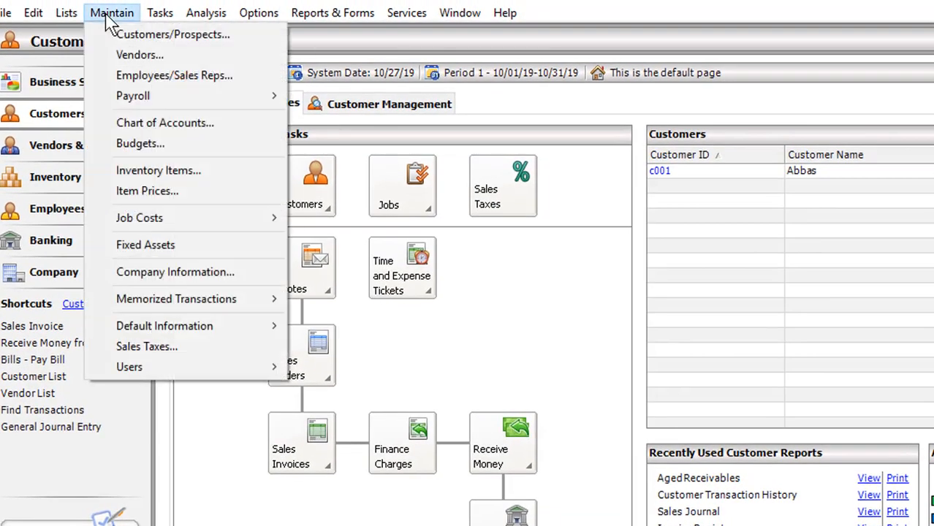
left_click(124, 130)
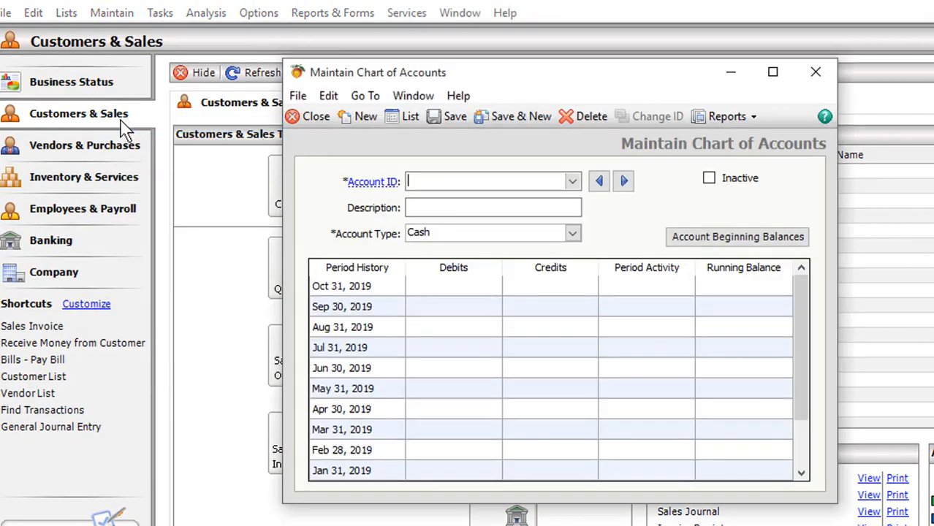
left_click(411, 121)
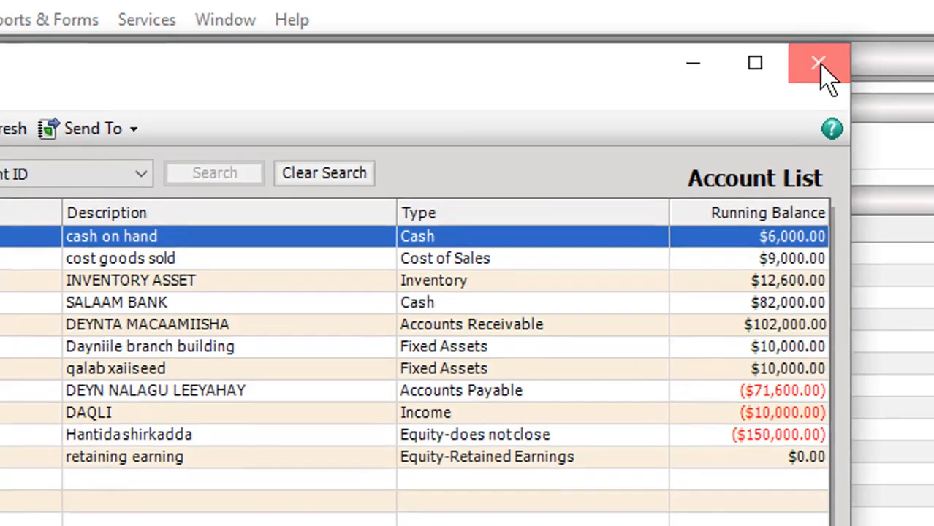
left_click(820, 66)
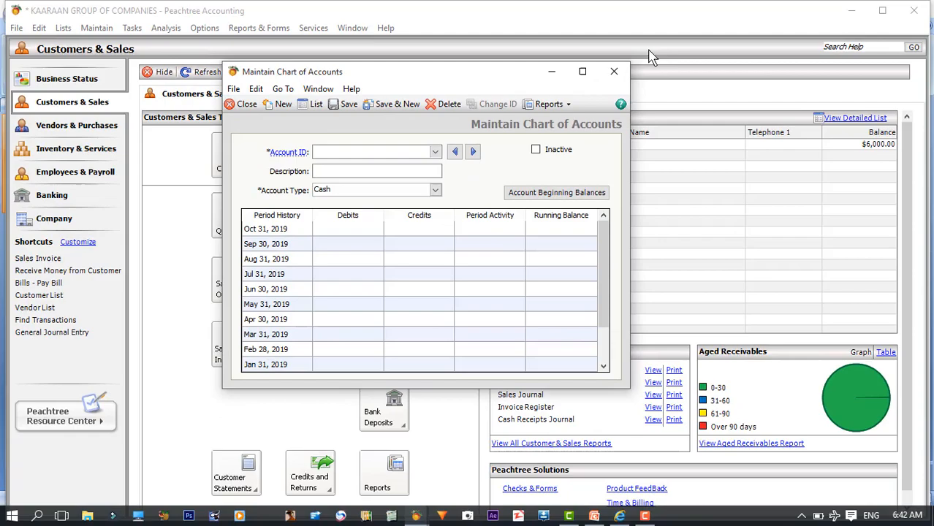
left_click(613, 71)
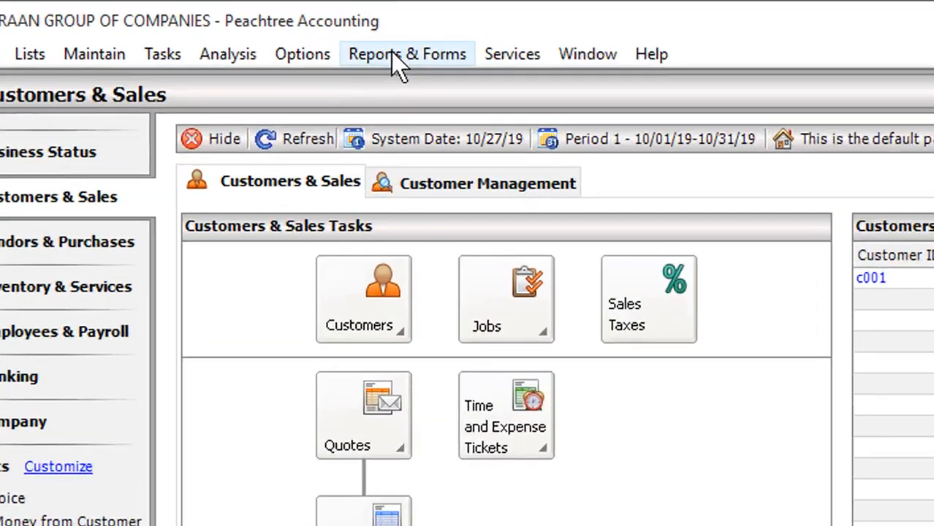
- Display the Cash Disbursements Journal and inspect the original payment behind the invoice 230514 entry
left_click(259, 28)
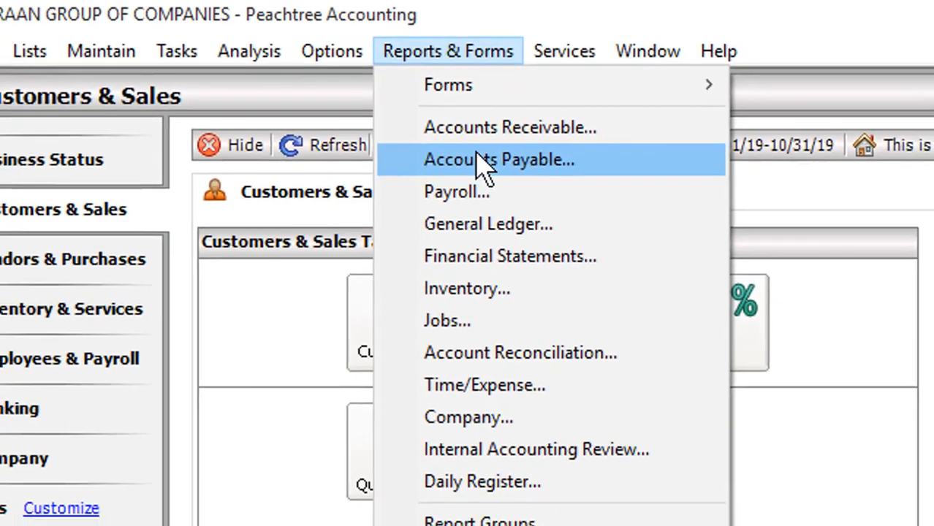
left_click(499, 178)
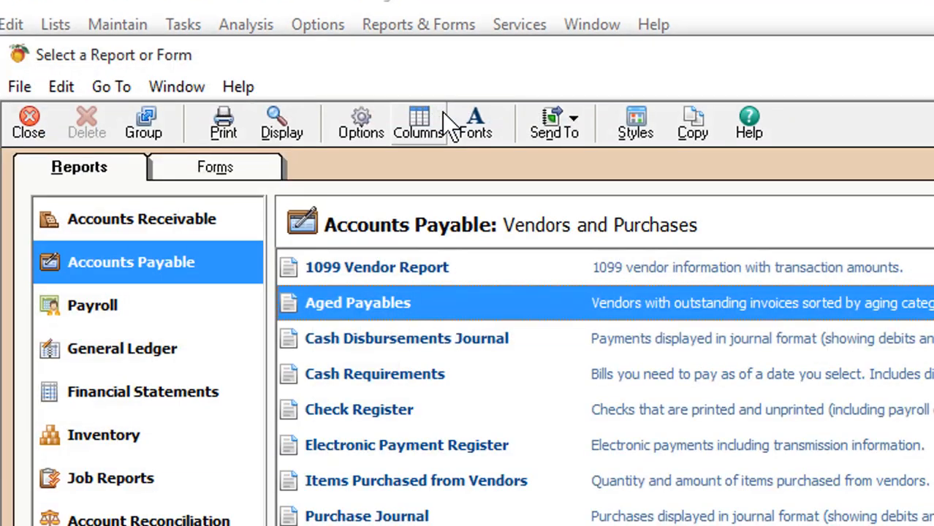
double_click(430, 341)
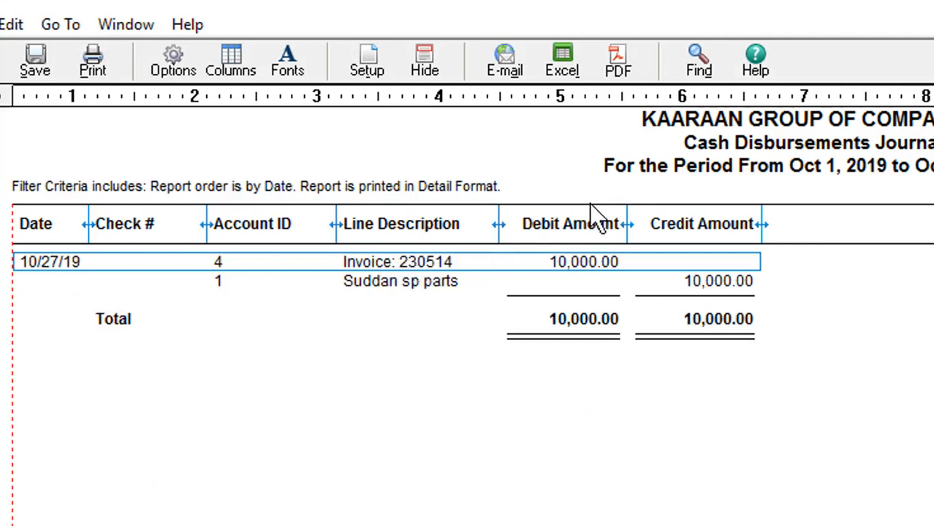
double_click(578, 264)
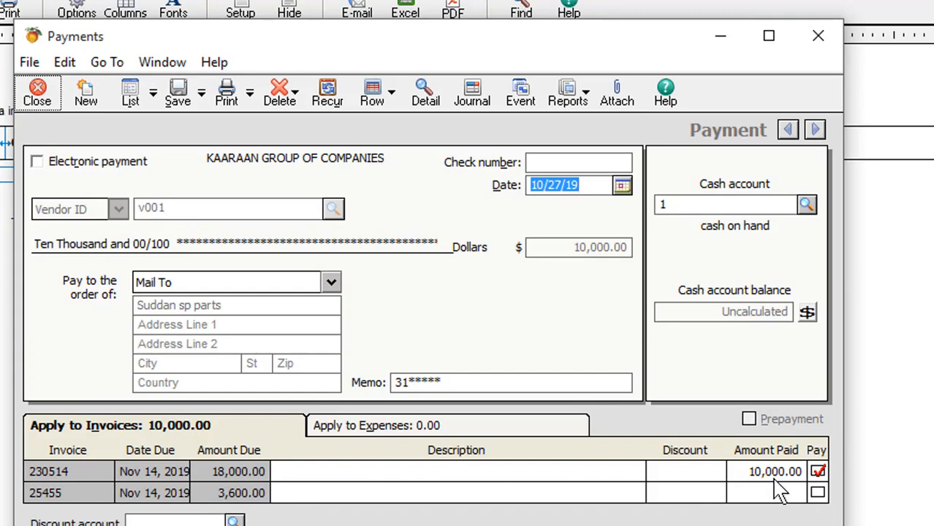
left_click(829, 30)
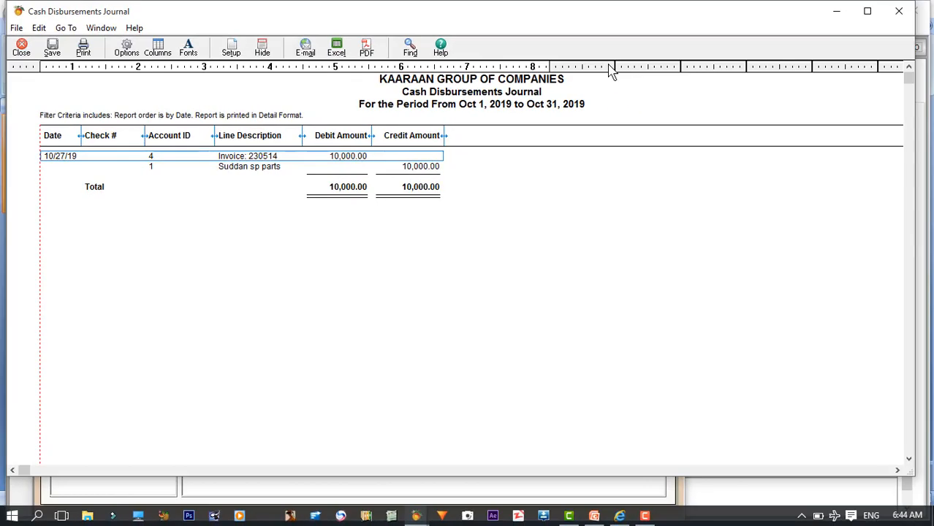
left_click(905, 11)
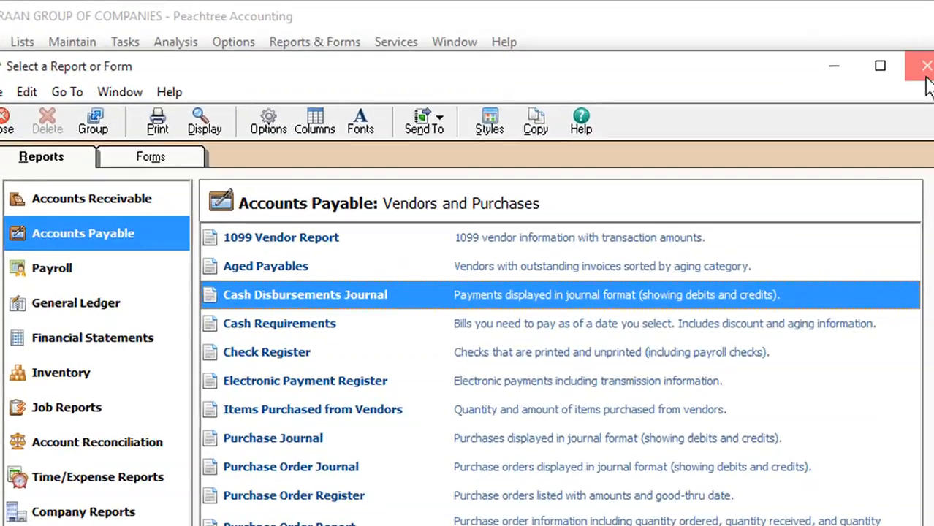
left_click(926, 73)
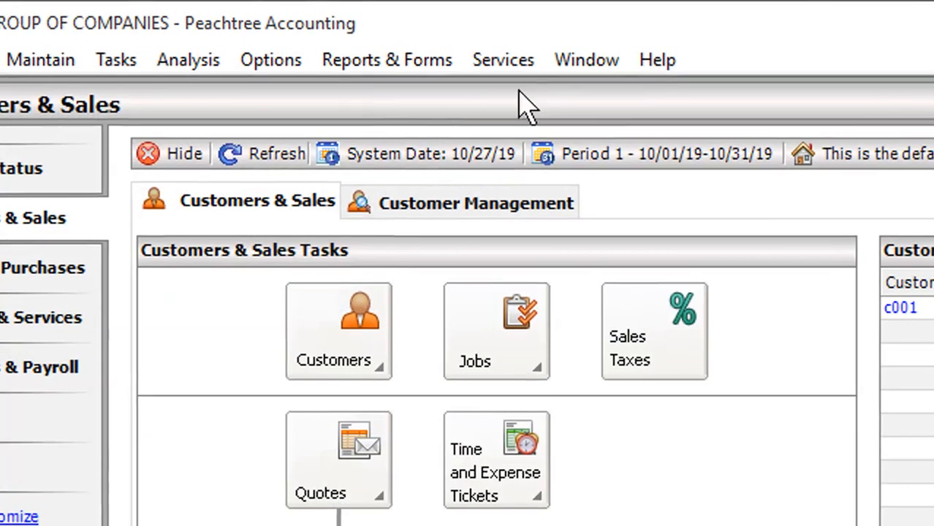
- Display the Cash Receipts Journal and inspect the source invoice behind the 10/25/19 entry for invoice 025
left_click(302, 40)
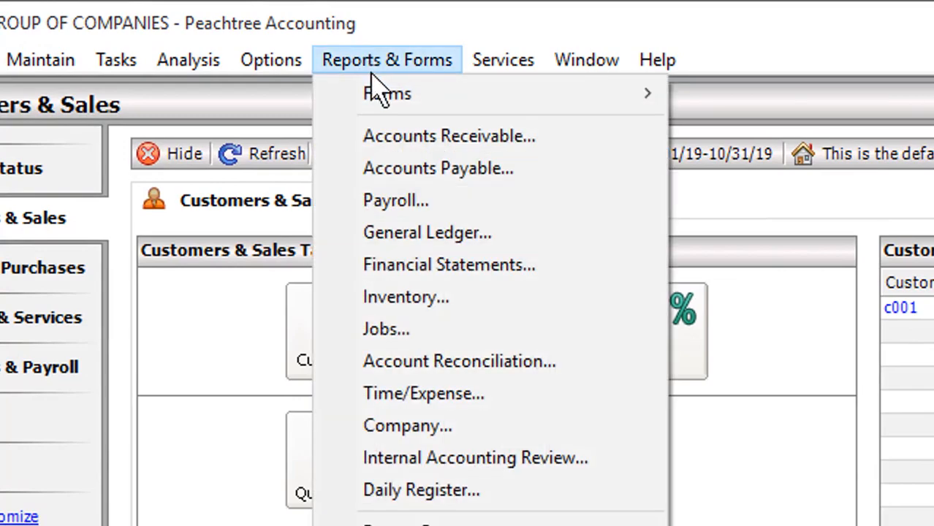
left_click(371, 135)
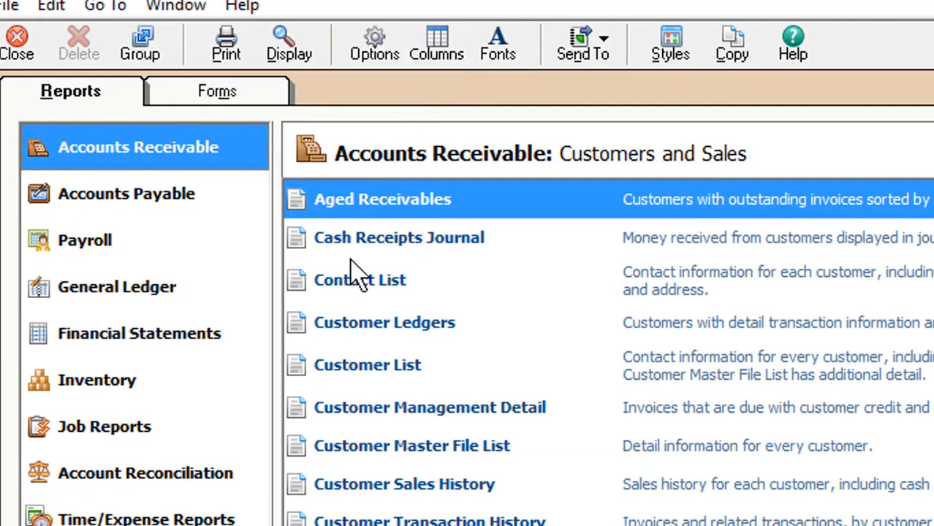
double_click(346, 247)
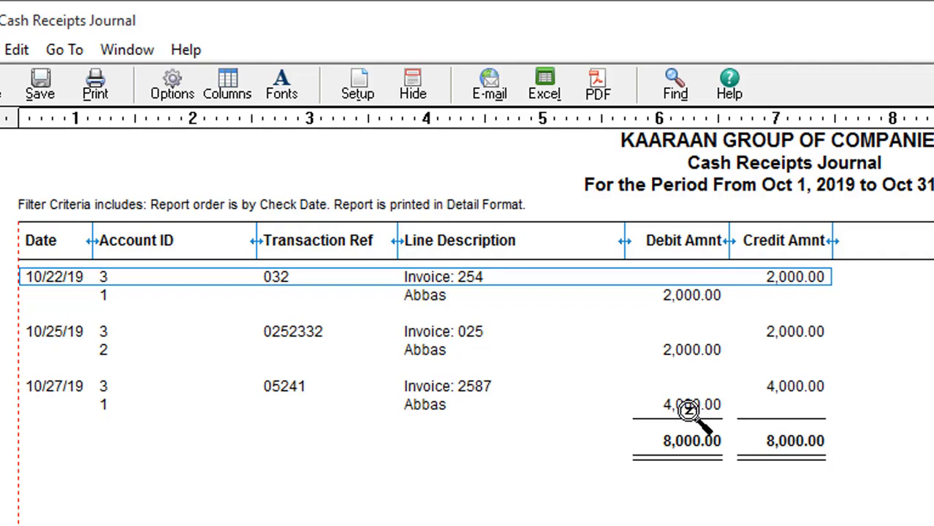
left_click(673, 350)
double_click(652, 342)
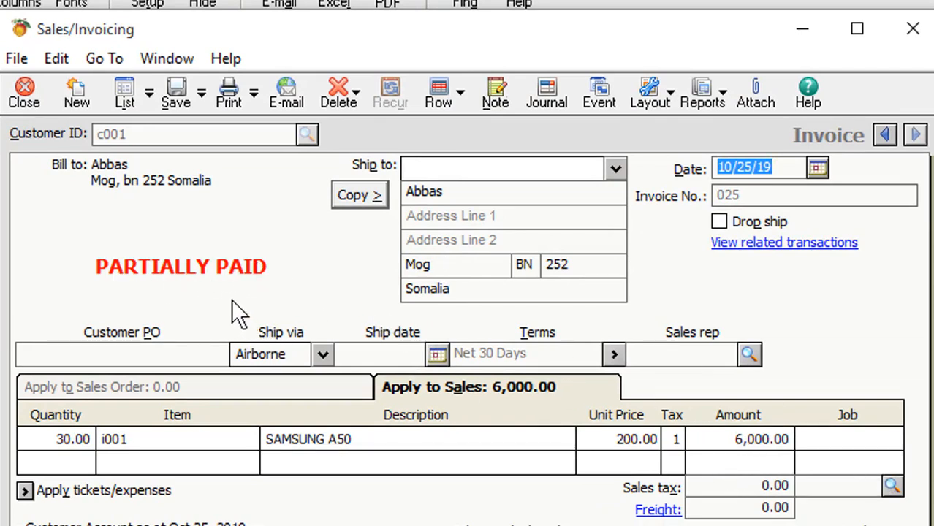
left_click(913, 28)
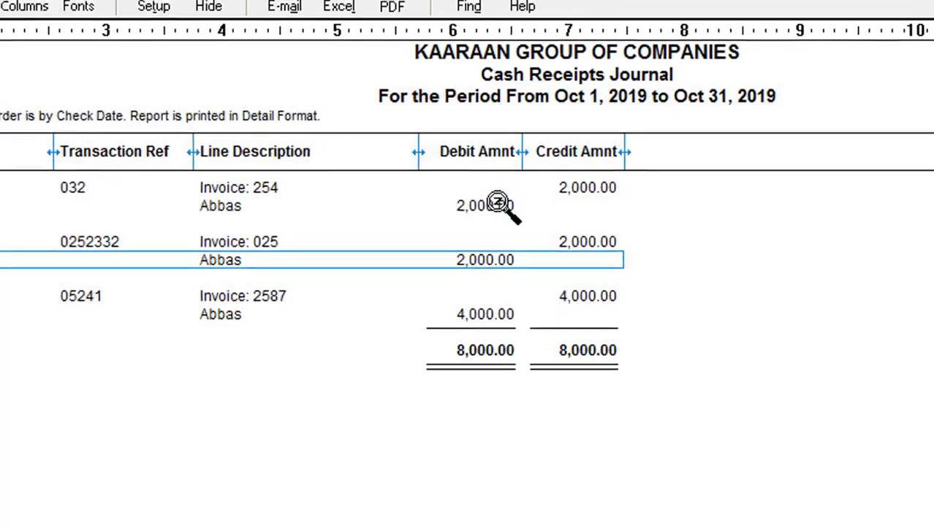
- Inspect the source transactions behind the invoice 254 entry and the 4,000 receipt for invoice 2587 in the journal
double_click(497, 204)
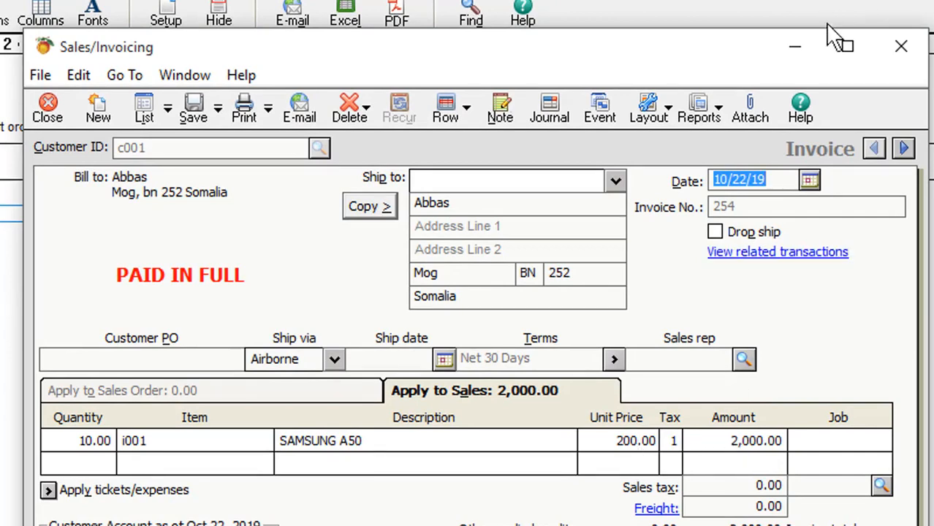
left_click(803, 46)
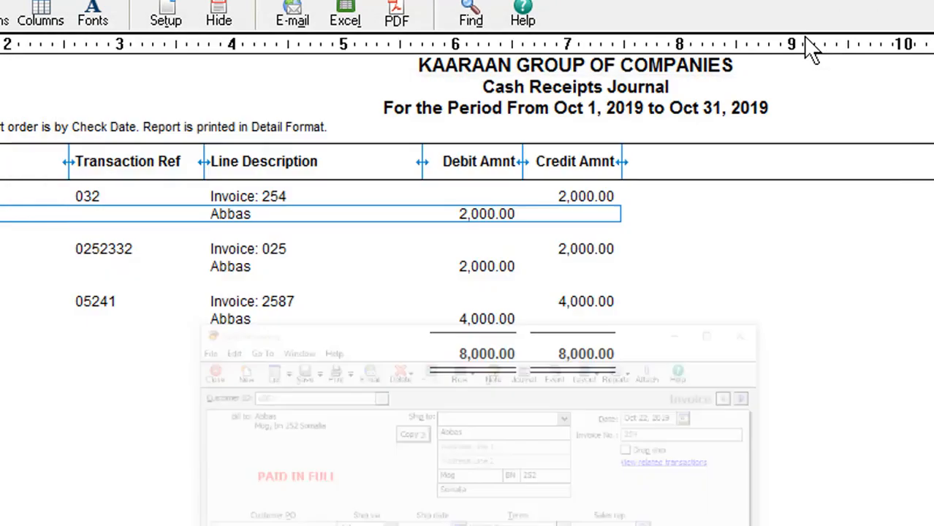
double_click(479, 319)
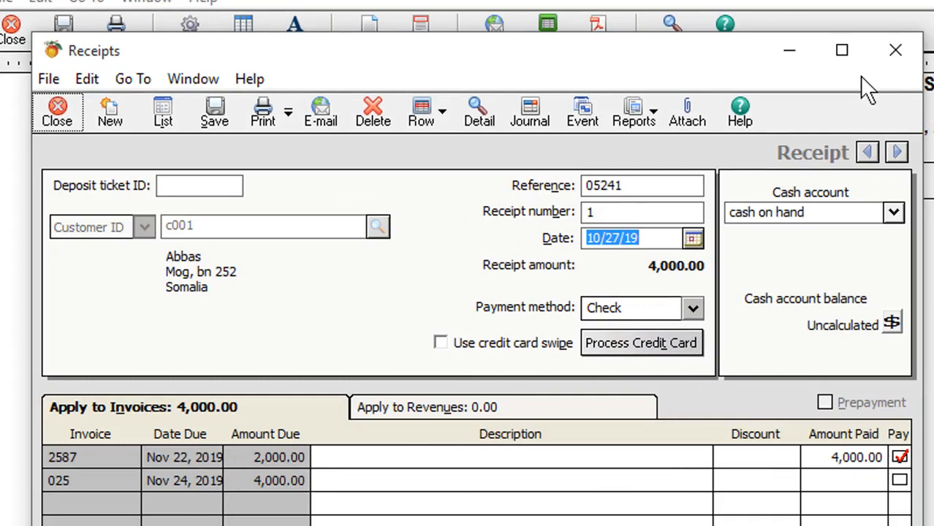
left_click(895, 49)
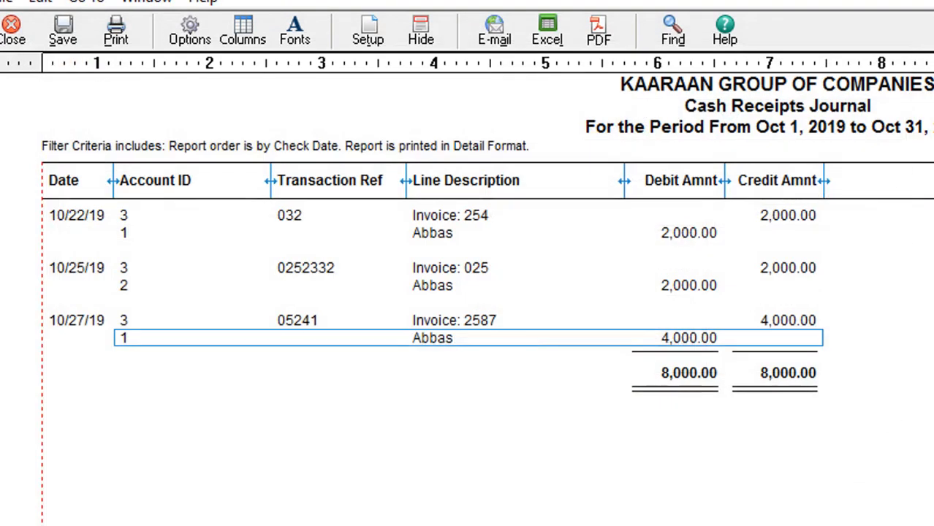